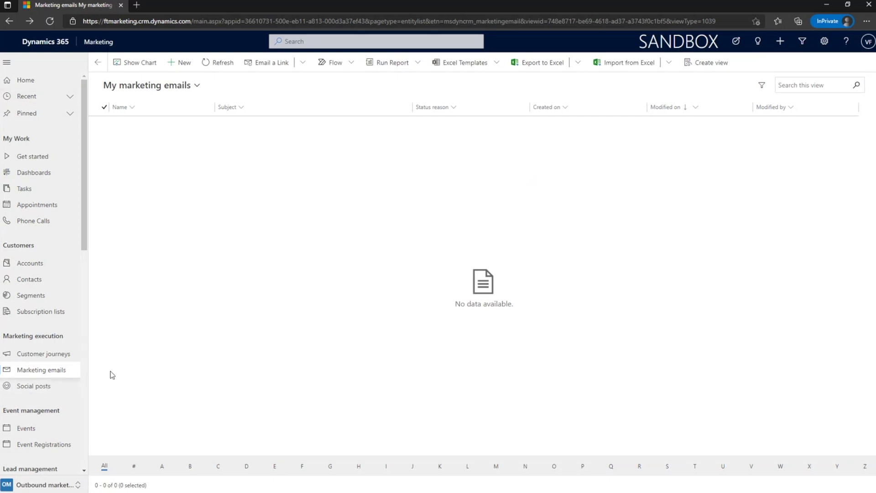
Create a new blank marketing email without choosing a template.
{"action": "left_click", "coordinate": [180, 64]}
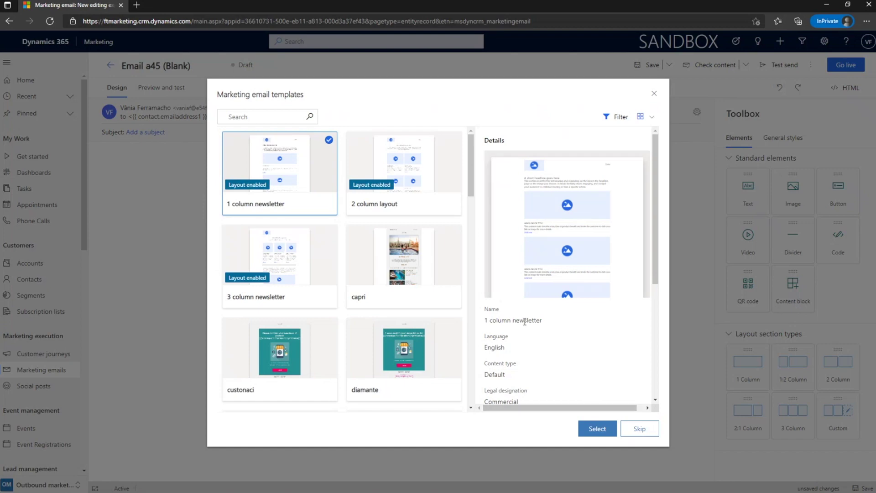
{"action": "left_click", "coordinate": [640, 429]}
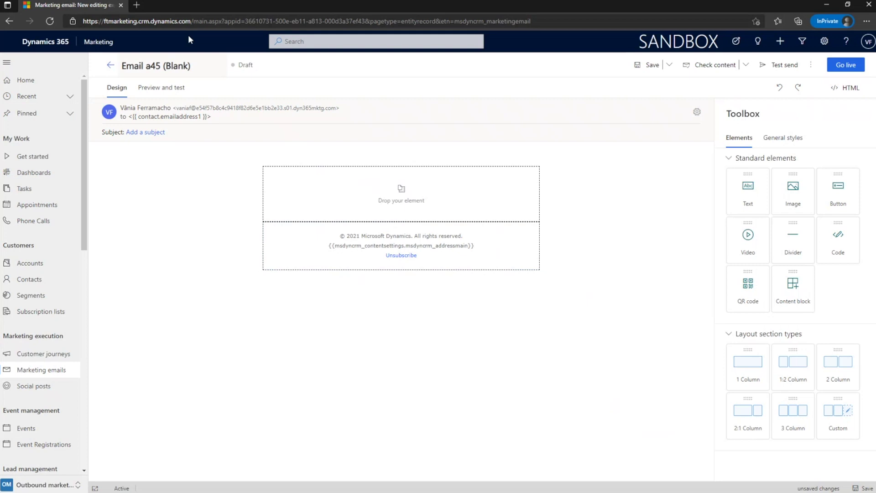
Replace the 'Email a45 (Blank)' title with 'Dynamics 365 Readiness'.
{"action": "left_click_drag", "start_coordinate": [196, 65], "coordinate": [122, 67]}
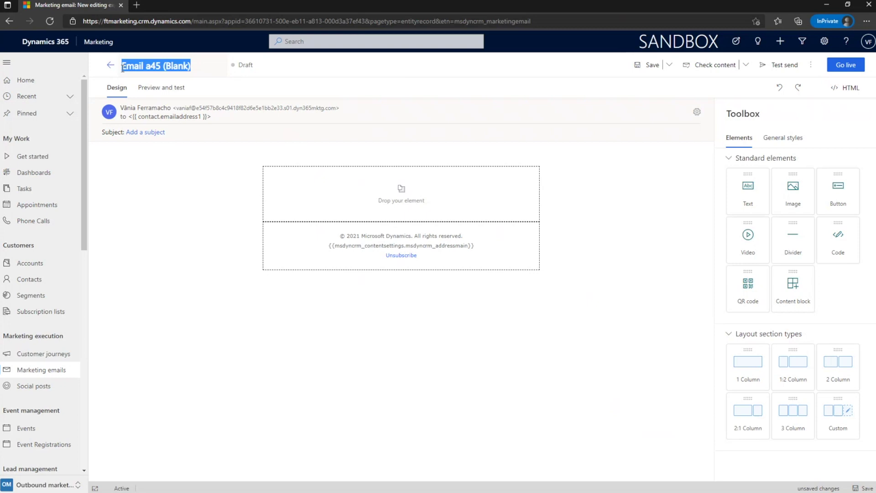
{"action": "type", "text": "Dyna"}
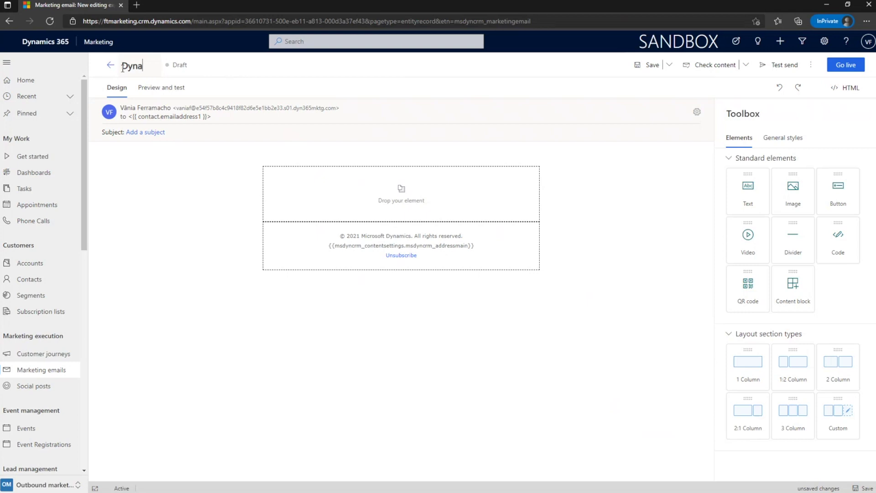
{"action": "type", "text": "mics 365 Readiness"}
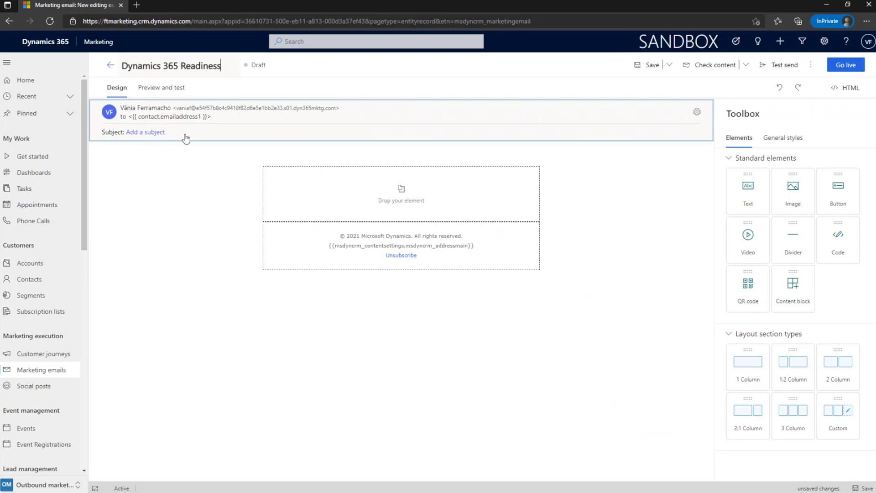
Set the email subject to 'Dynamics 365 Summer Training' and preheader to 'Come and join our sessions!'.
{"action": "left_click", "coordinate": [186, 138]}
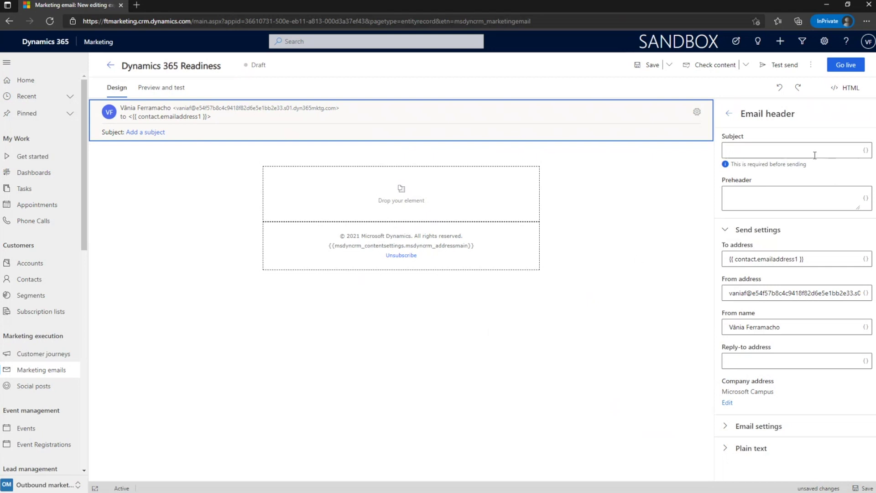
{"action": "left_click", "coordinate": [800, 151]}
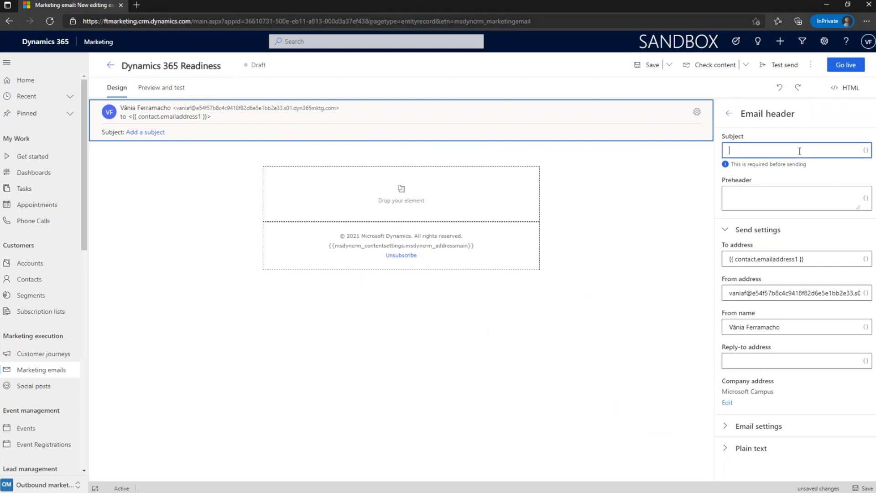
{"action": "type", "text": "Re"}
{"action": "key", "text": "BackSpace"}
{"action": "type", "text": "dynamics 365 Summer tra"}
{"action": "key", "text": "BackSpace"}
{"action": "key", "text": "BackSpace"}
{"action": "type", "text": "Training"}
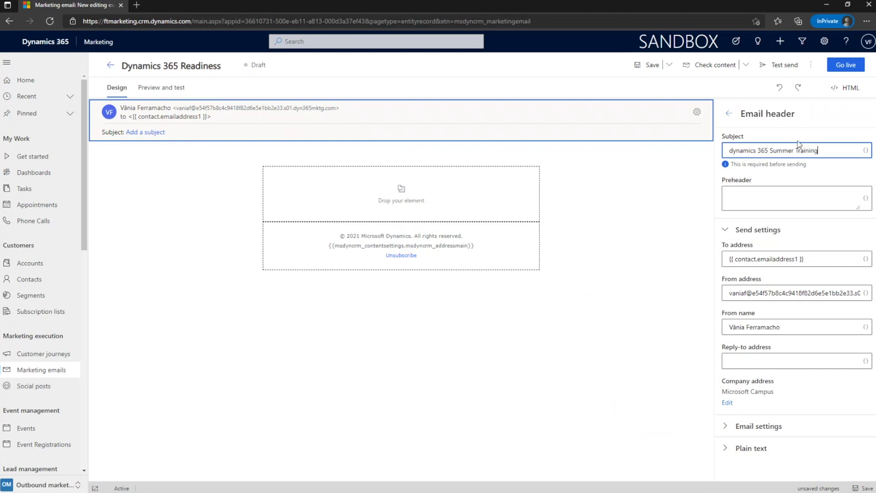
{"action": "left_click", "coordinate": [733, 151]}
{"action": "key", "text": "BackSpace"}
{"action": "type", "text": "D"}
{"action": "left_click", "coordinate": [783, 193]}
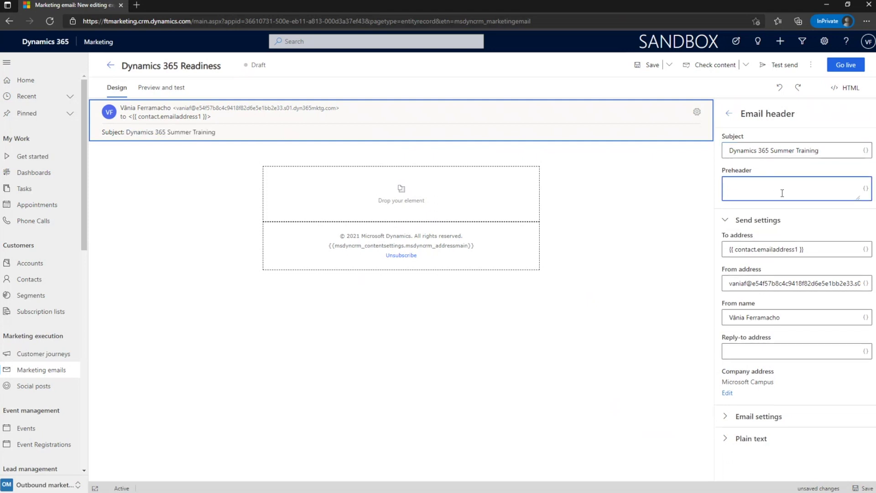
{"action": "type", "text": "Come and join our sessions!"}
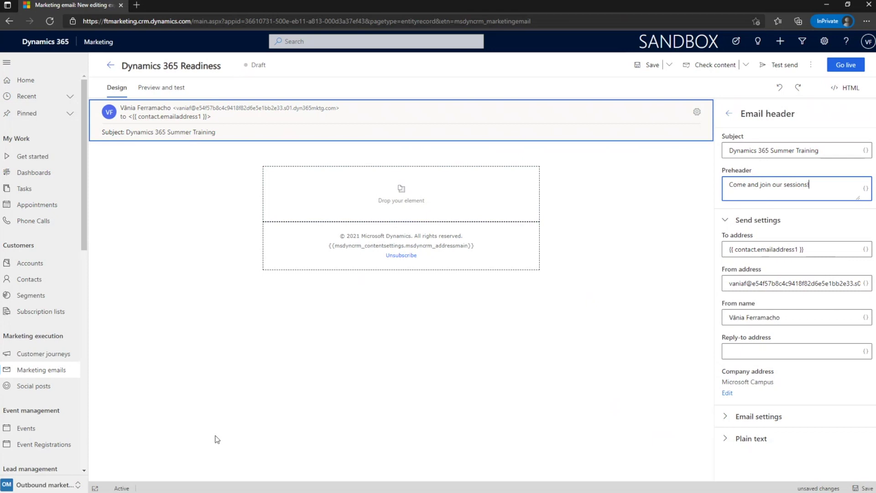
Add a text block reading 'Dear ,' with 'Welcome to 2021 Summer training' on the next line.
{"action": "left_click", "coordinate": [728, 114]}
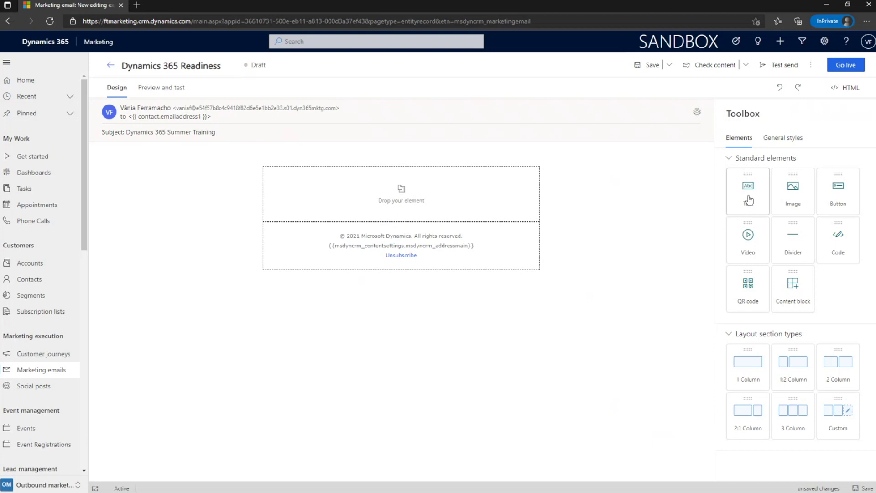
{"action": "left_click_drag", "start_coordinate": [746, 196], "coordinate": [357, 181]}
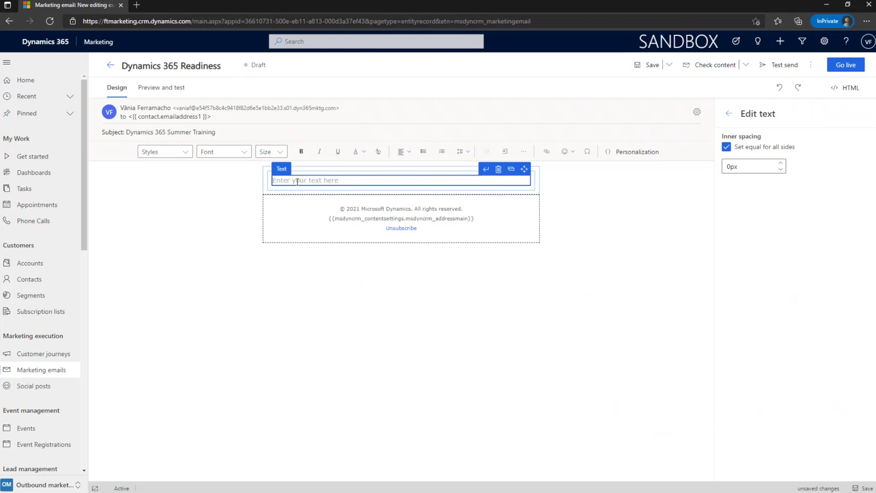
{"action": "type", "text": "Dear ,"}
{"action": "key", "text": "Return"}
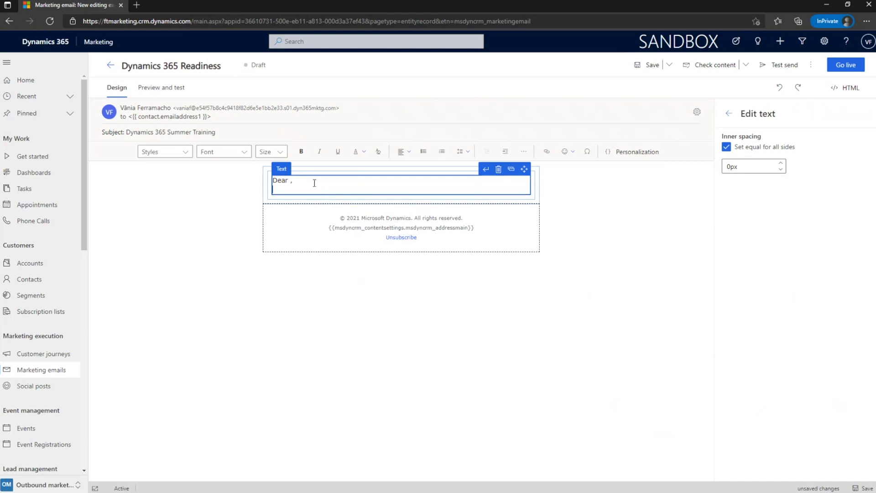
{"action": "type", "text": "Welcome to 2021 Summer training!"}
Insert the Contact First Name dynamic field after 'Dear' in the greeting.
{"action": "left_click", "coordinate": [626, 156]}
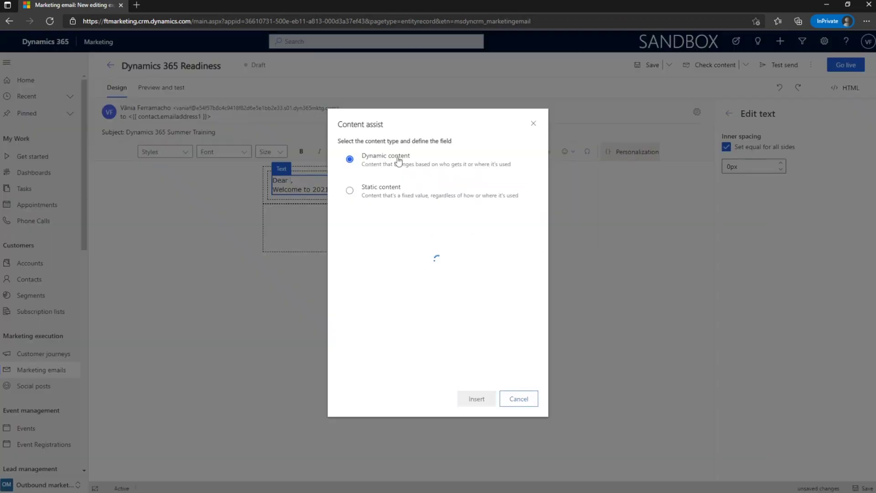
{"action": "left_click", "coordinate": [413, 183]}
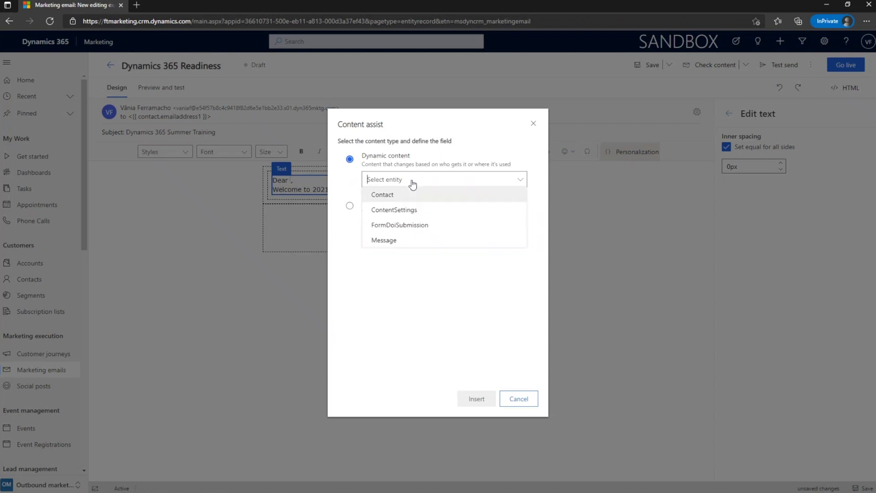
{"action": "left_click", "coordinate": [413, 196]}
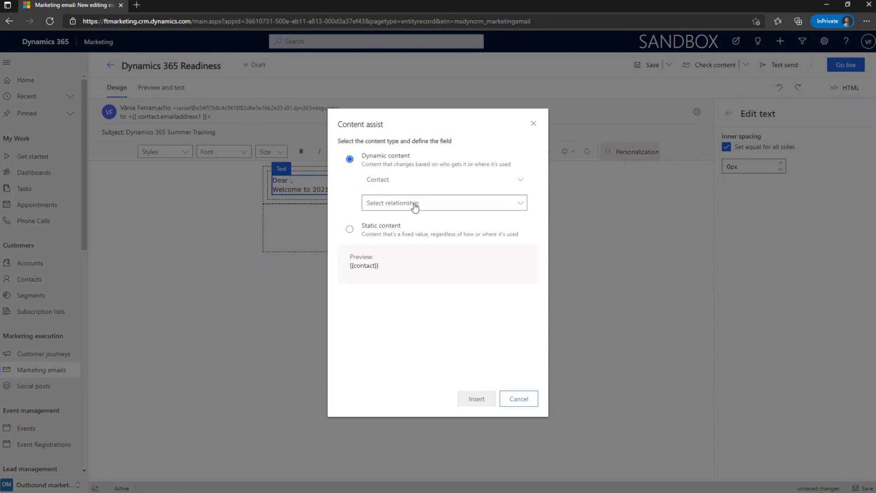
{"action": "left_click", "coordinate": [415, 206]}
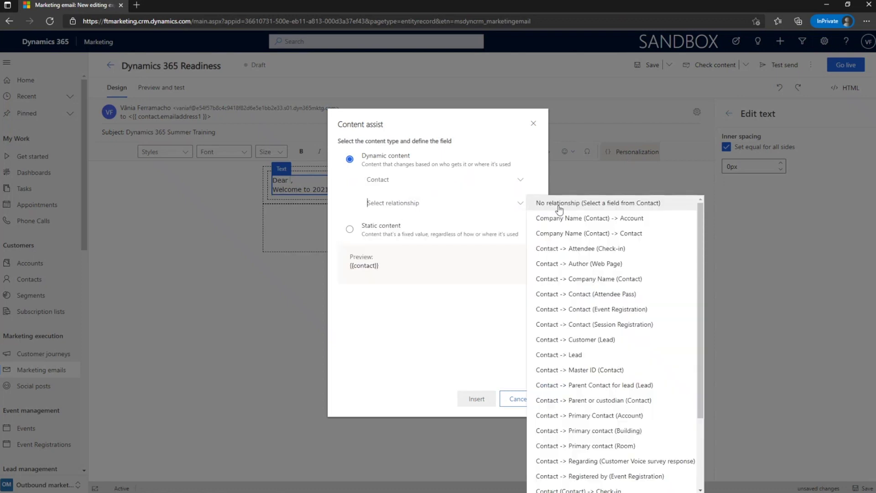
{"action": "left_click", "coordinate": [591, 205]}
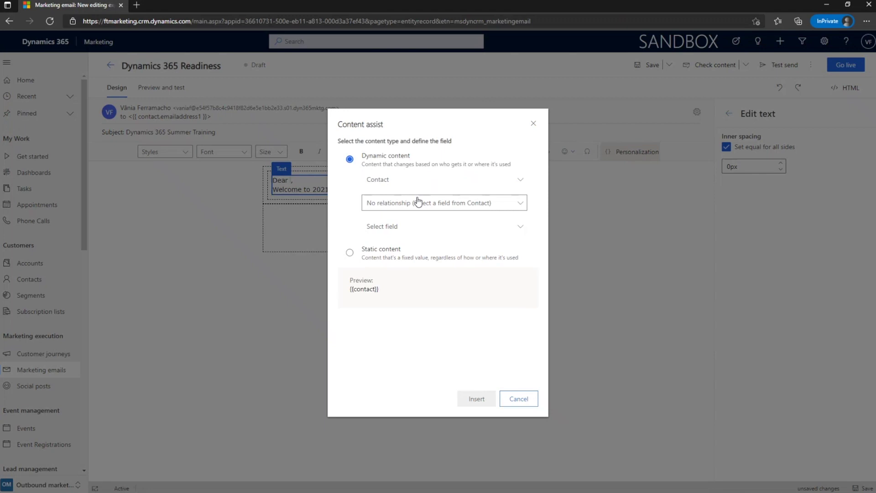
{"action": "left_click", "coordinate": [410, 233]}
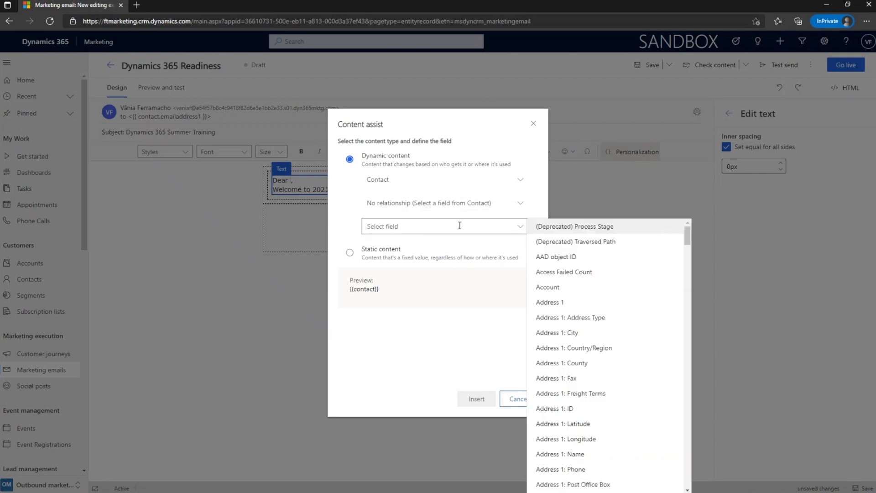
{"action": "type", "text": "first"}
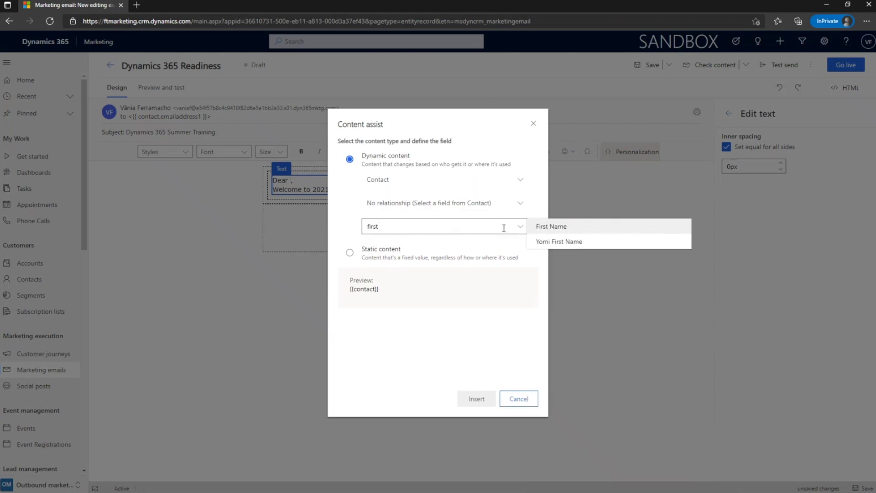
{"action": "left_click", "coordinate": [578, 232]}
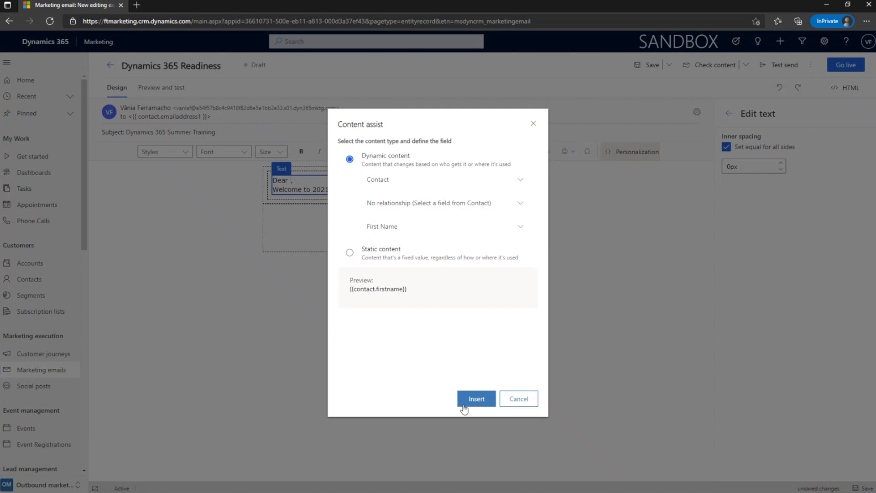
{"action": "left_click", "coordinate": [464, 409]}
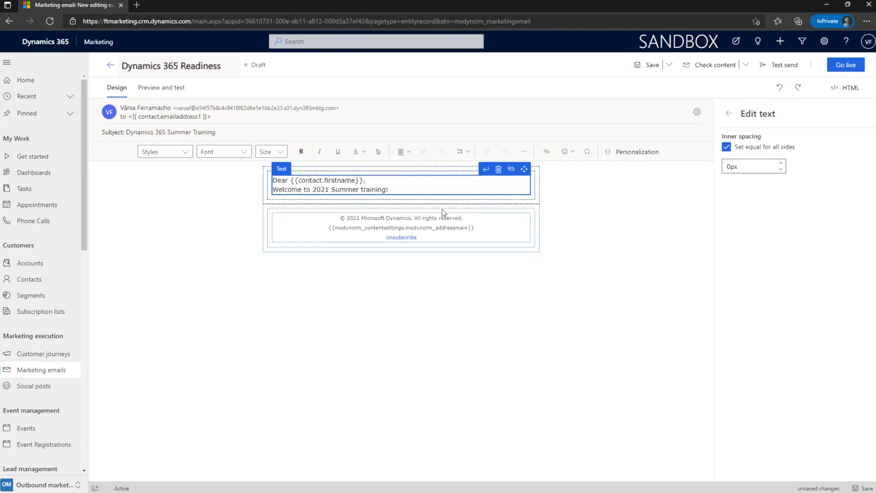
Add an image block below the greeting showing Capture.JPG from the image library.
{"action": "left_click", "coordinate": [727, 114]}
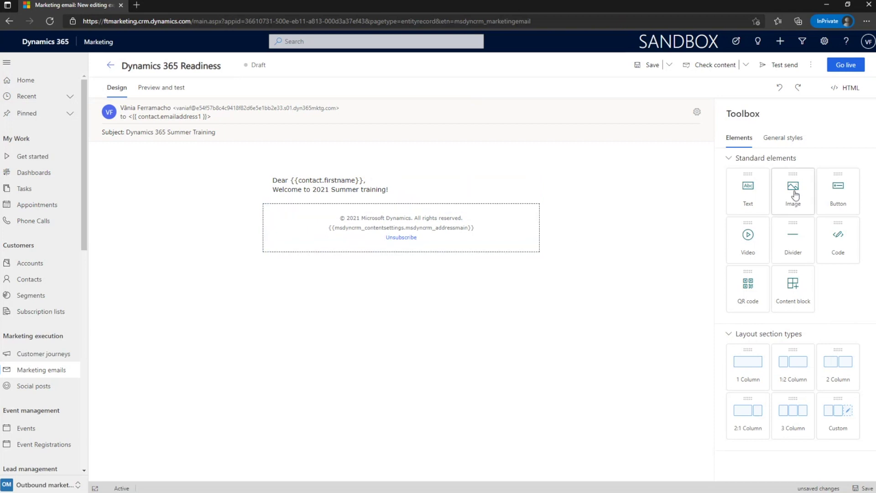
{"action": "left_click_drag", "start_coordinate": [795, 195], "coordinate": [339, 215]}
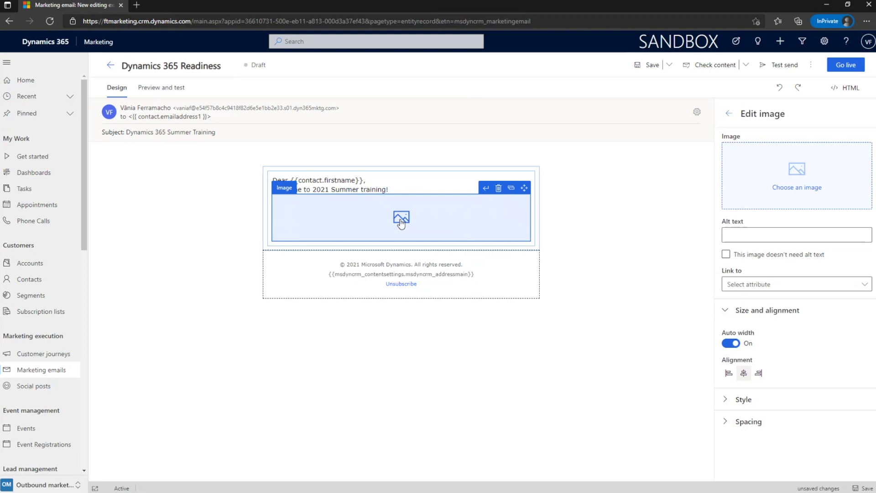
{"action": "left_click", "coordinate": [811, 174]}
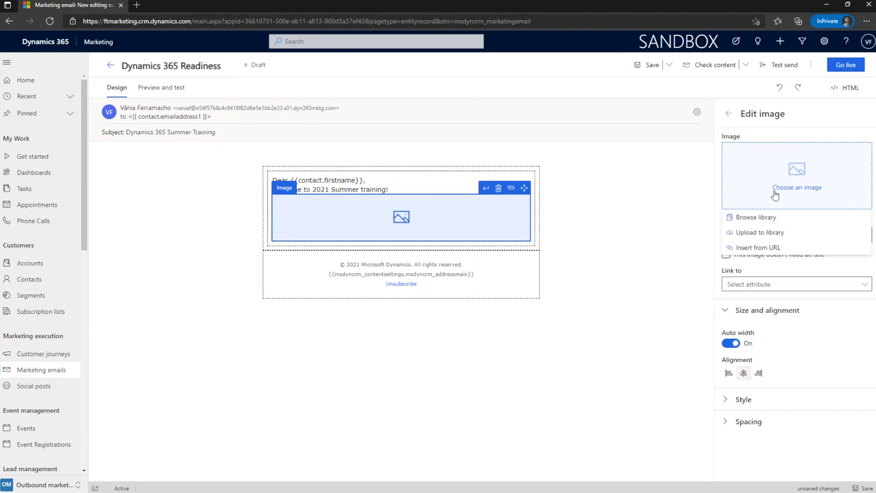
{"action": "left_click", "coordinate": [767, 218]}
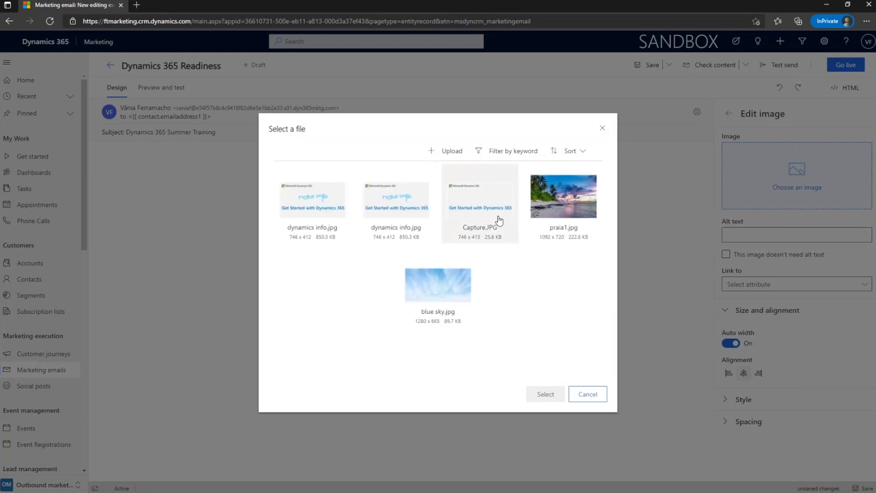
{"action": "left_click", "coordinate": [490, 196]}
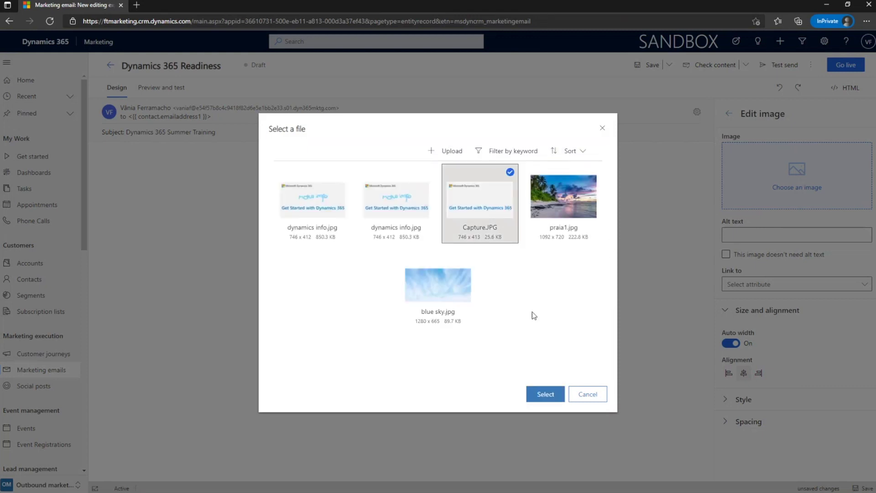
{"action": "left_click", "coordinate": [545, 402]}
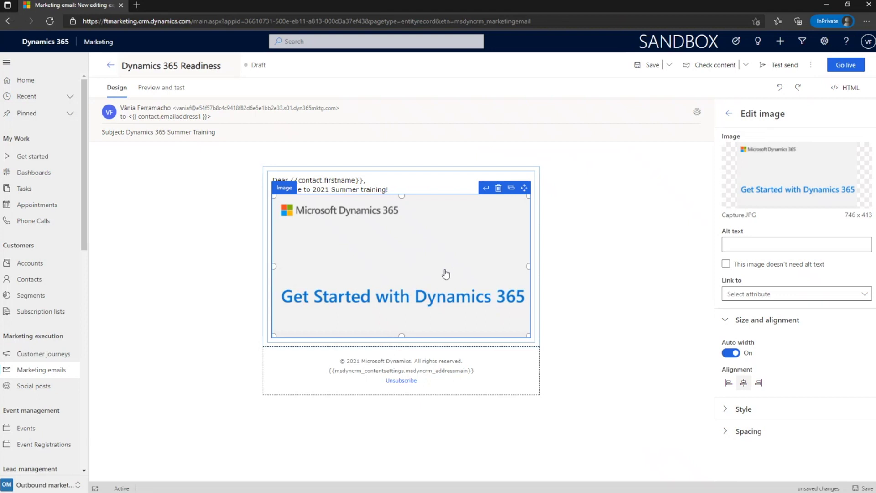
Left-align the image, shrink it to about 340 px wide, and leave it unlinked.
{"action": "left_click", "coordinate": [730, 383]}
{"action": "left_click_drag", "start_coordinate": [274, 195], "coordinate": [376, 255]}
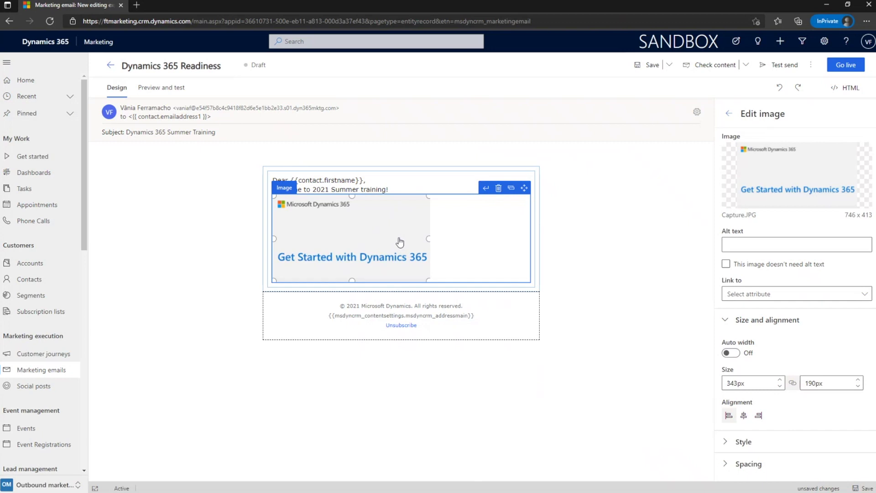
{"action": "left_click", "coordinate": [759, 295]}
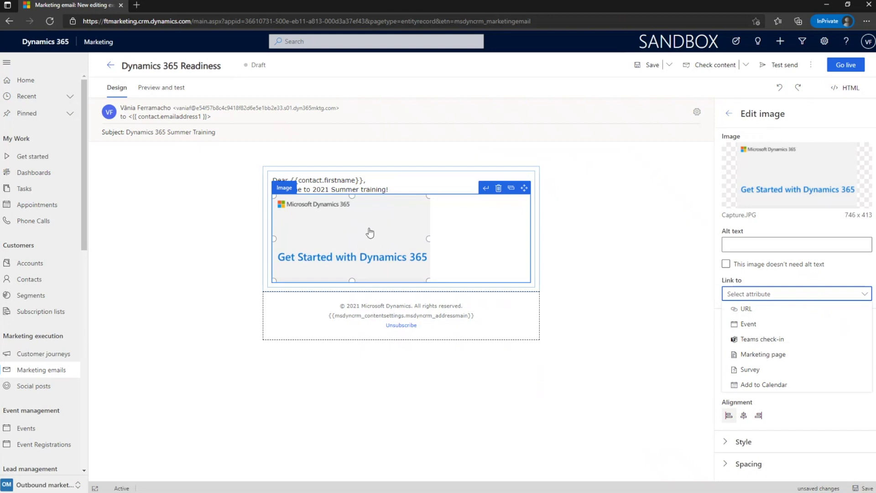
{"action": "left_click", "coordinate": [576, 269]}
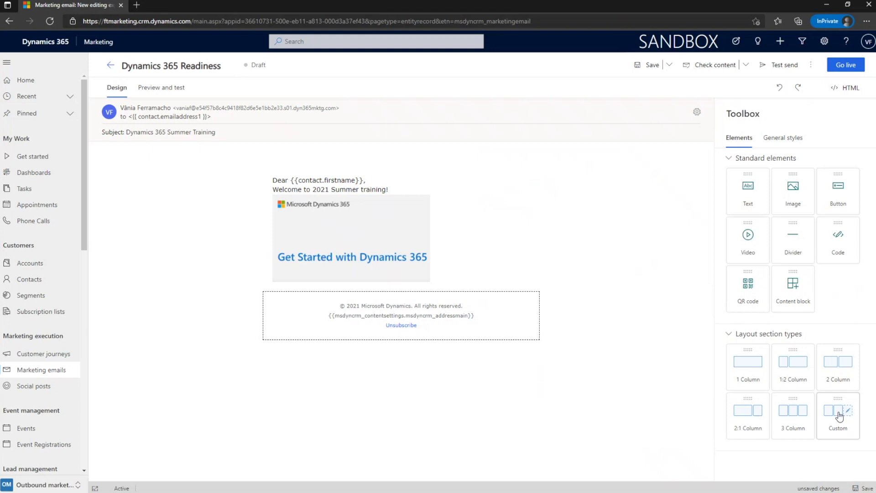
Add a three-column section above the footer with blue sky.jpg as the right column's background.
{"action": "left_click_drag", "start_coordinate": [846, 412], "coordinate": [350, 292]}
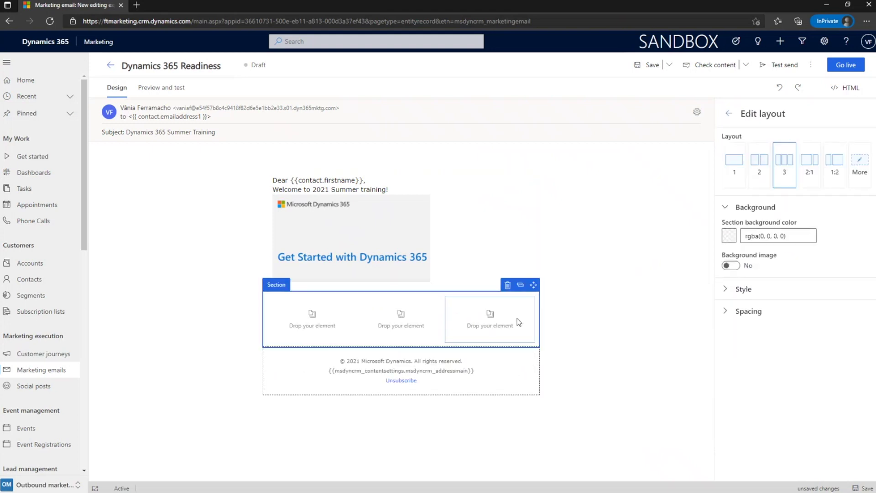
{"action": "left_click", "coordinate": [508, 325]}
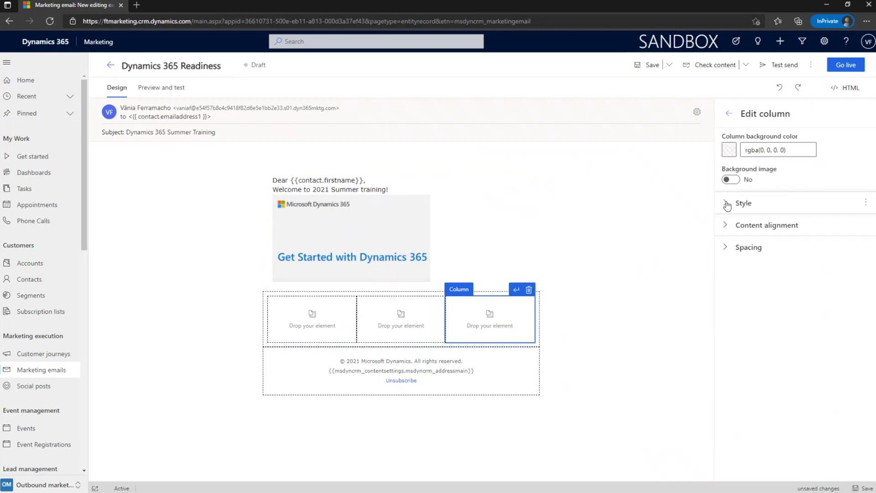
{"action": "left_click", "coordinate": [731, 180]}
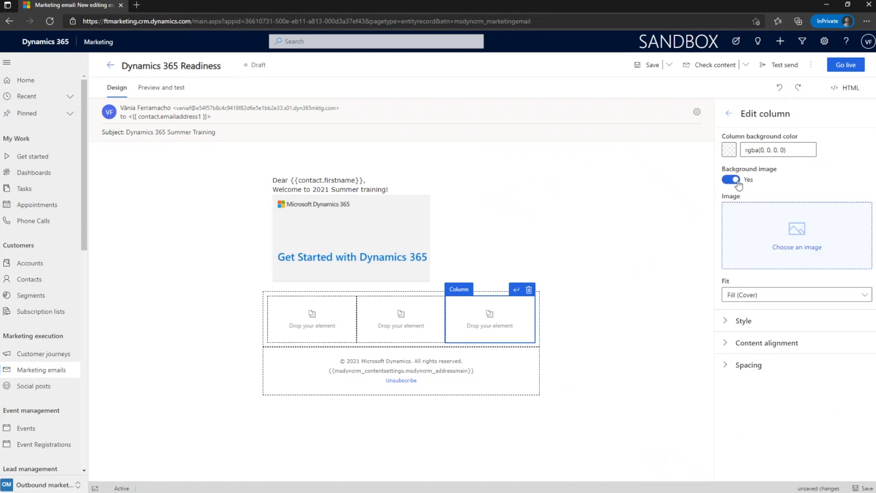
{"action": "left_click", "coordinate": [800, 234]}
{"action": "left_click", "coordinate": [760, 276]}
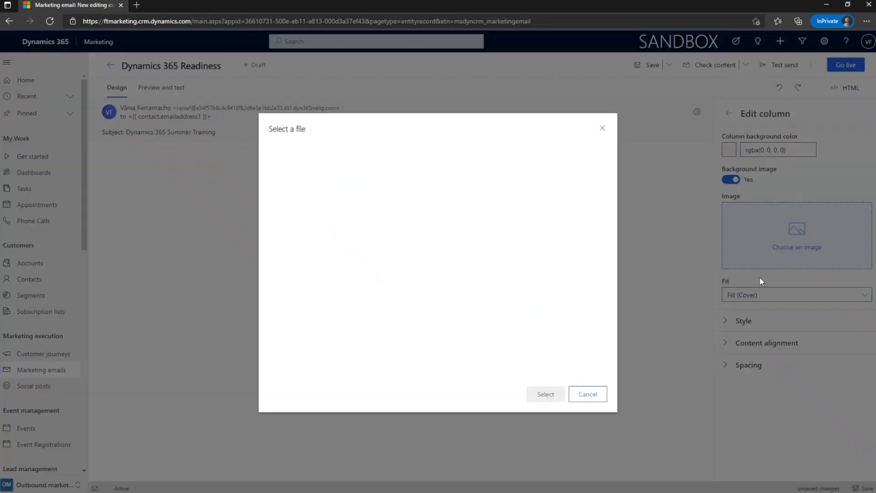
{"action": "left_click", "coordinate": [450, 283]}
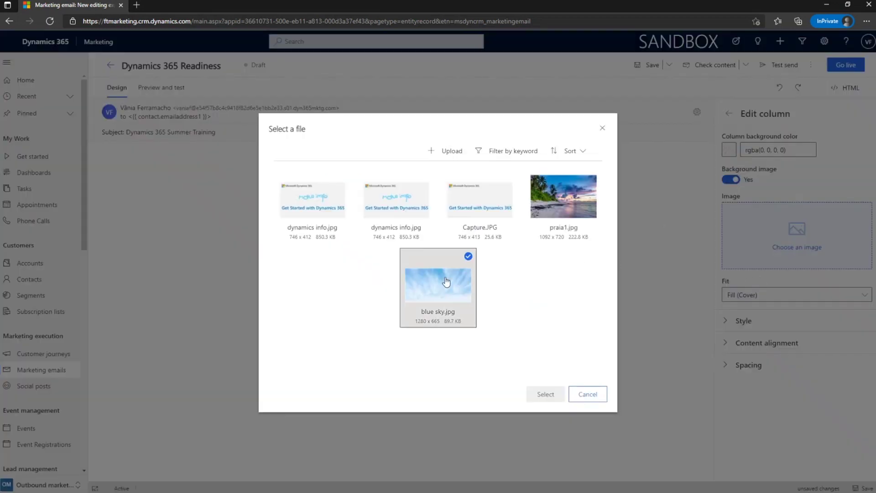
{"action": "left_click", "coordinate": [542, 395]}
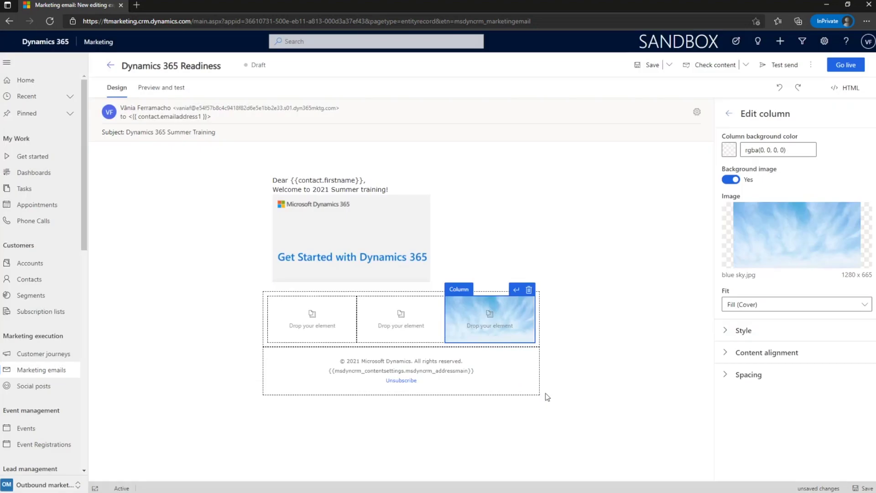
Set the right column's left outer spacing to 30px.
{"action": "left_click", "coordinate": [726, 336]}
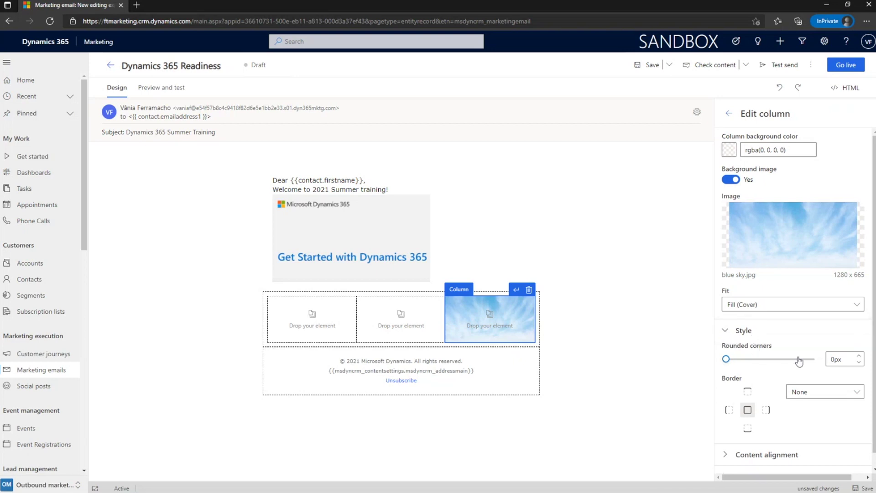
{"action": "left_click", "coordinate": [729, 335]}
{"action": "left_click", "coordinate": [726, 352]}
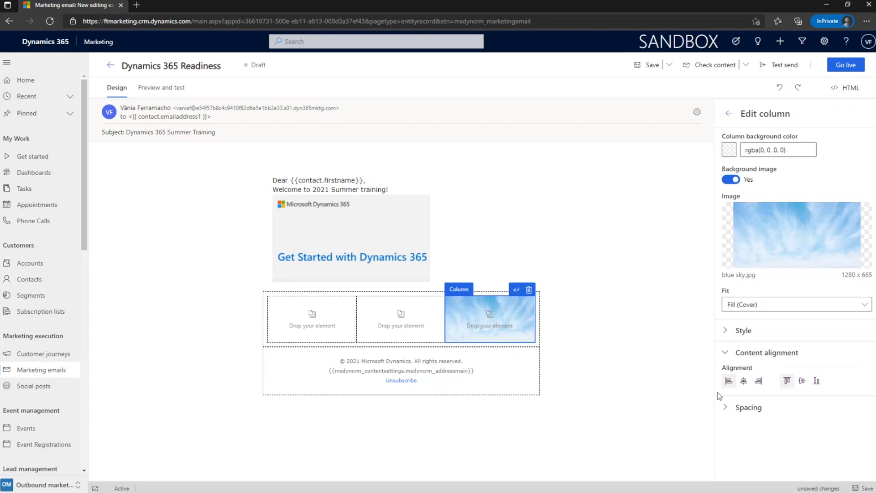
{"action": "left_click", "coordinate": [726, 407]}
{"action": "scroll", "coordinate": [731, 434], "scroll_direction": "down", "scroll_amount": 1}
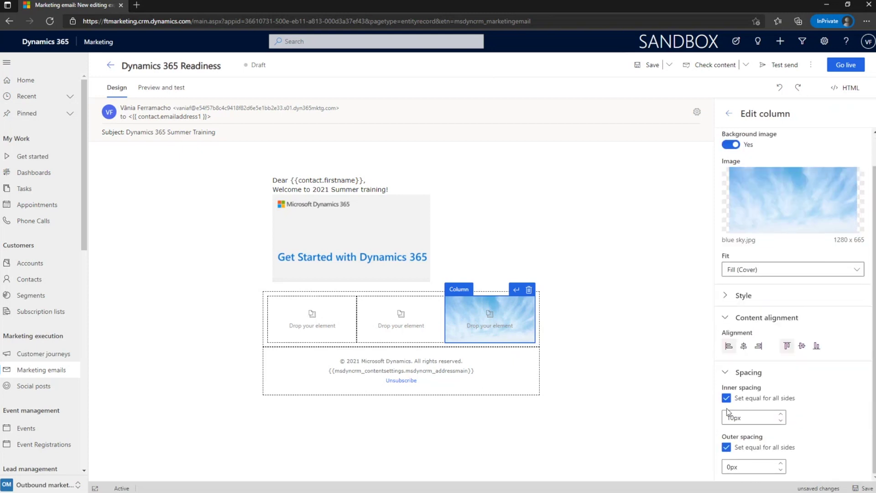
{"action": "left_click", "coordinate": [728, 449]}
{"action": "scroll", "coordinate": [730, 462], "scroll_direction": "down", "scroll_amount": 1}
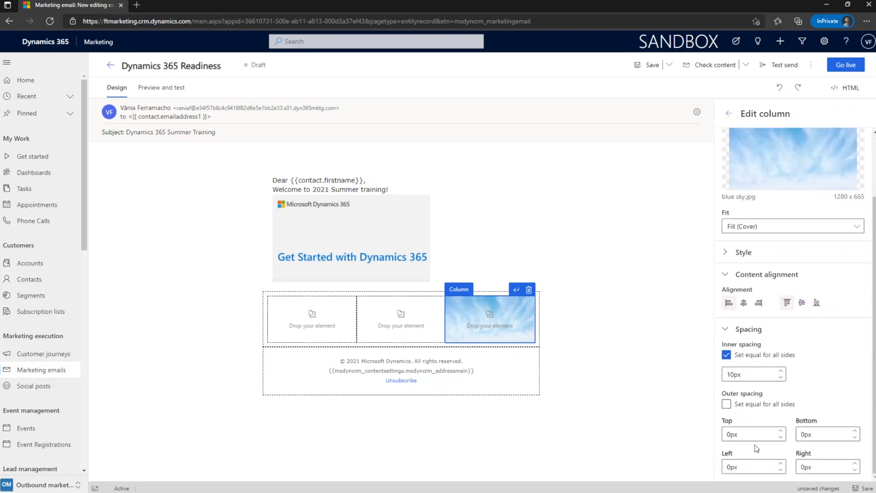
{"action": "double_click", "coordinate": [730, 465]}
{"action": "type", "text": "30"}
{"action": "left_click", "coordinate": [668, 470]}
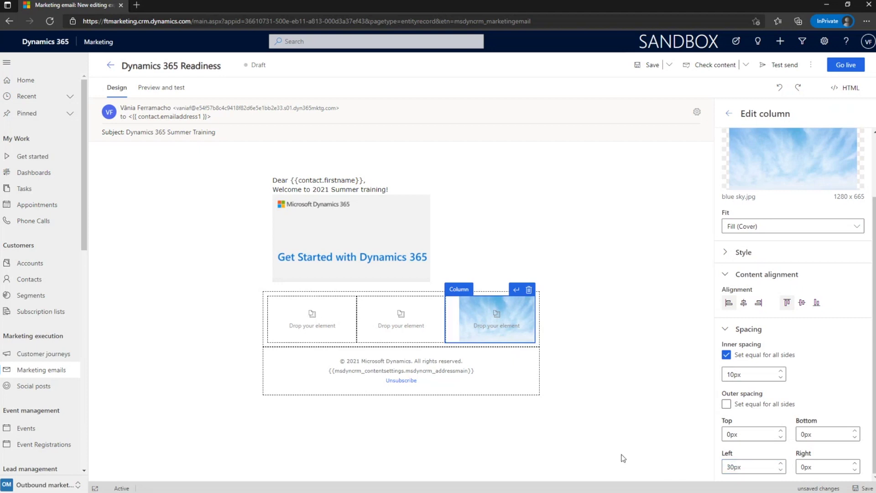
{"action": "left_click", "coordinate": [612, 344]}
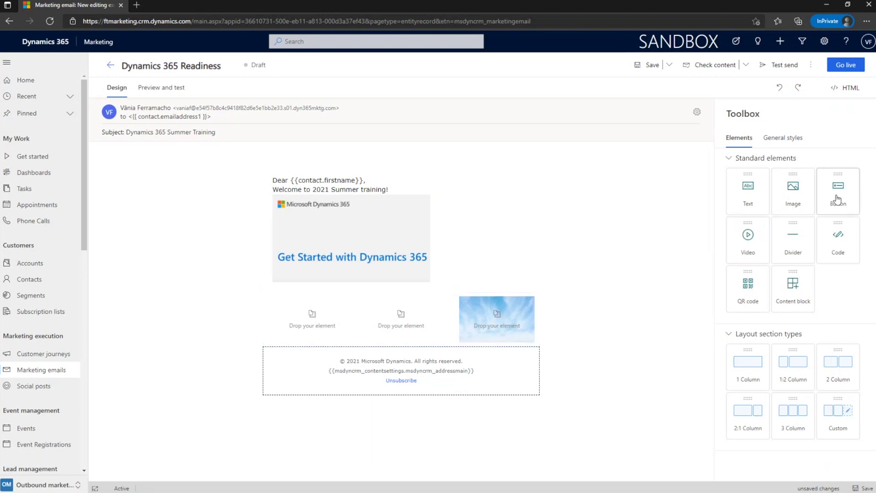
Add a green #99C255 'Registration' button to the blue-sky column.
{"action": "left_click_drag", "start_coordinate": [838, 199], "coordinate": [491, 329]}
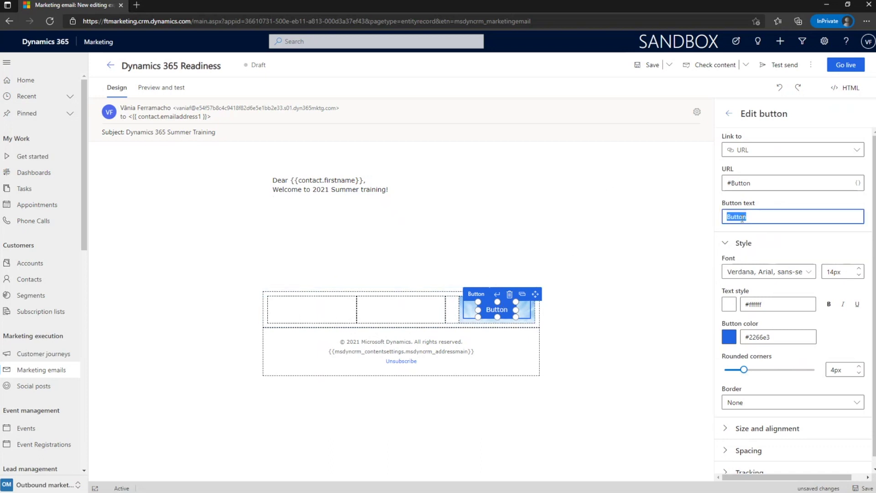
{"action": "type", "text": "Registration"}
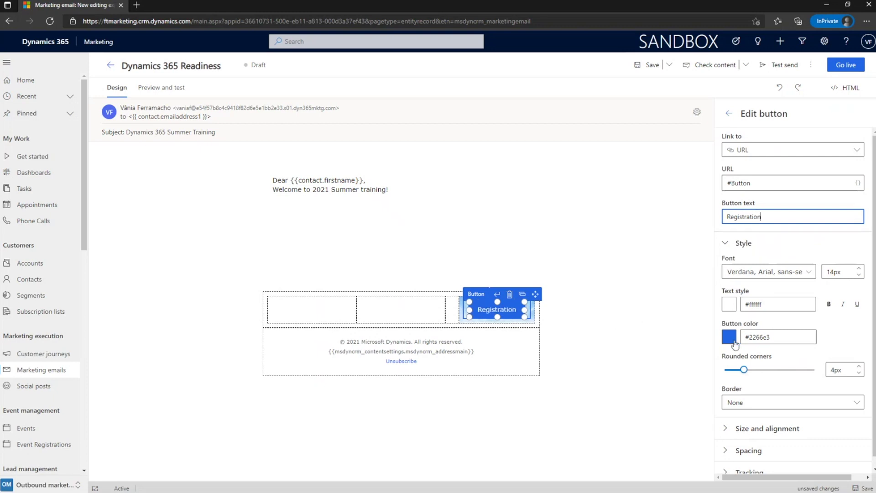
{"action": "left_click", "coordinate": [729, 337]}
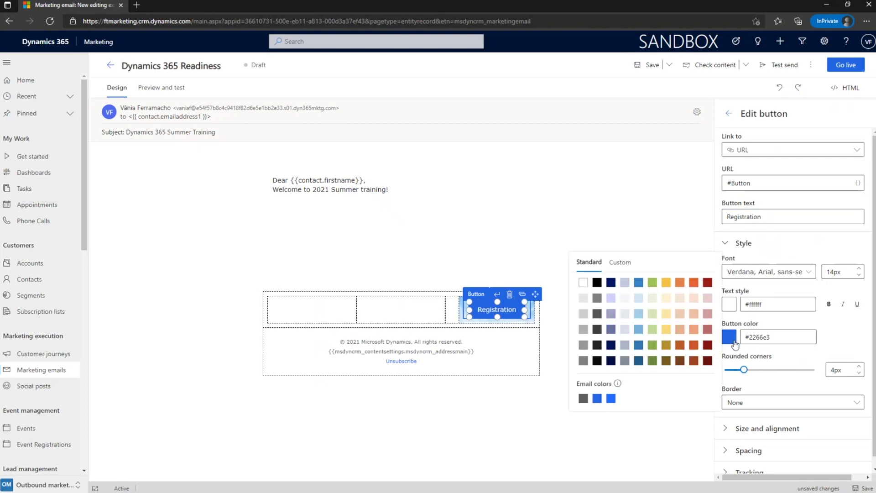
{"action": "left_click", "coordinate": [653, 284]}
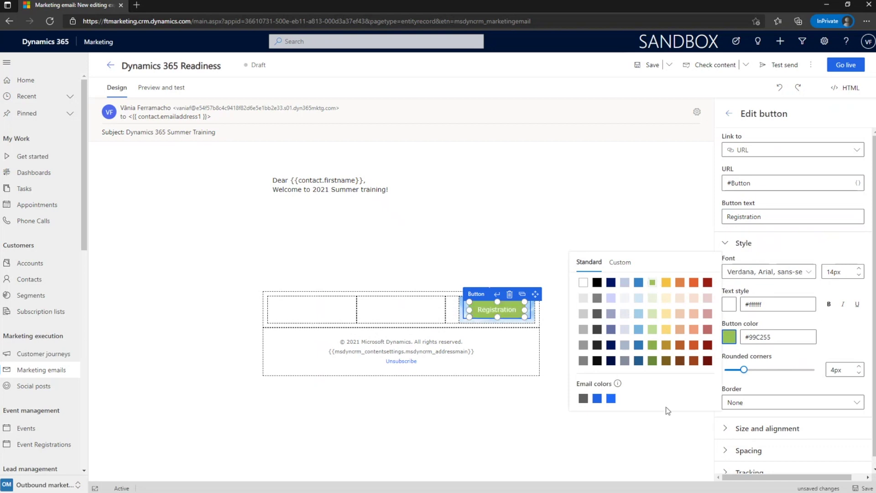
{"action": "left_click", "coordinate": [642, 447]}
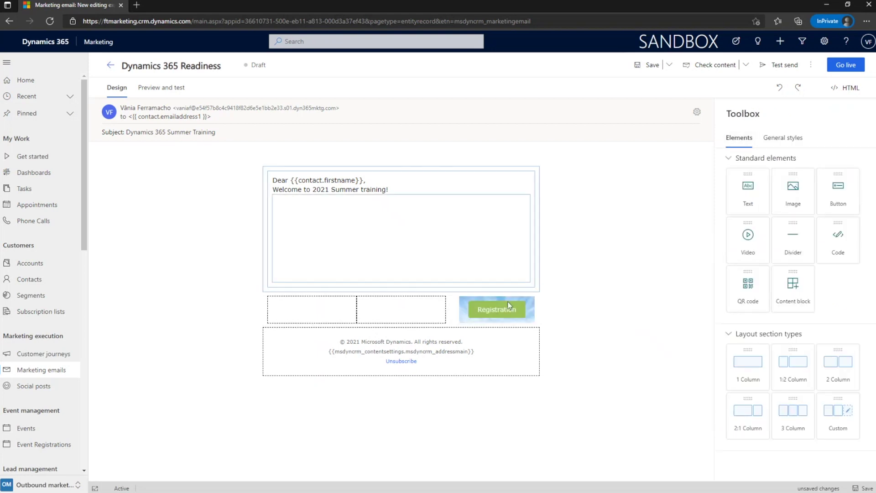
{"action": "left_click", "coordinate": [510, 314]}
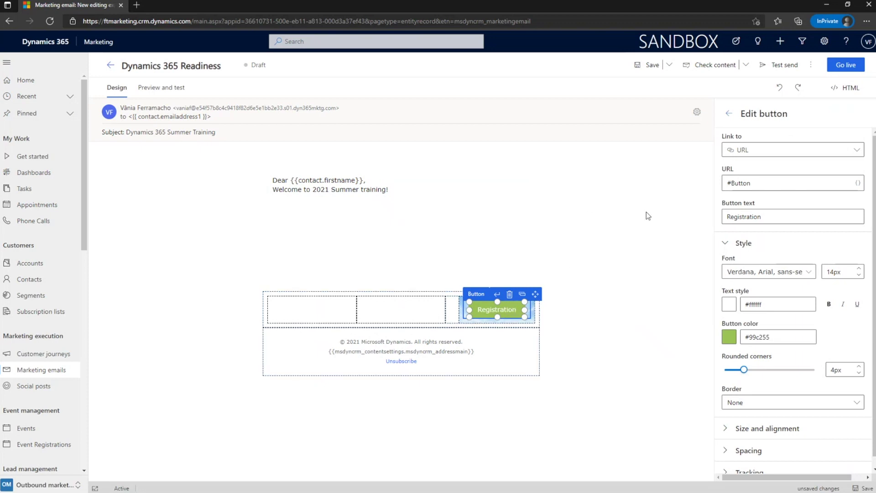
Link the Registration button to the Dynamics Summer 2021 event.
{"action": "left_click", "coordinate": [766, 152]}
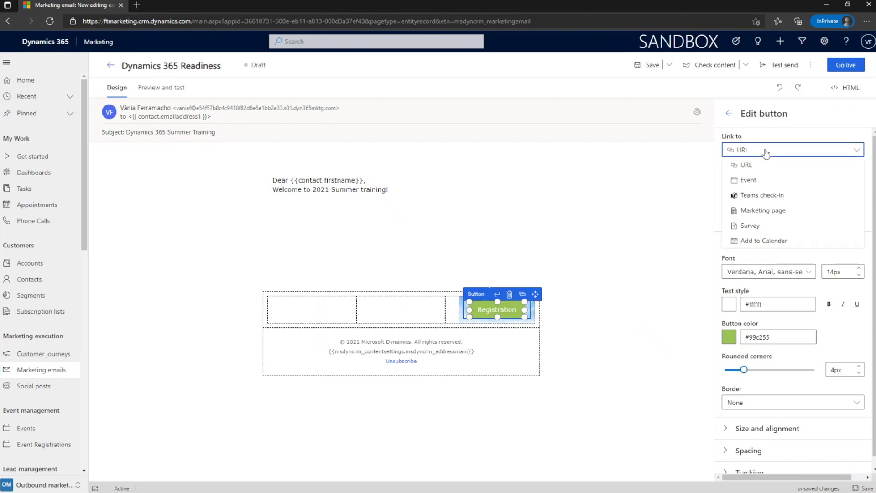
{"action": "left_click", "coordinate": [776, 181]}
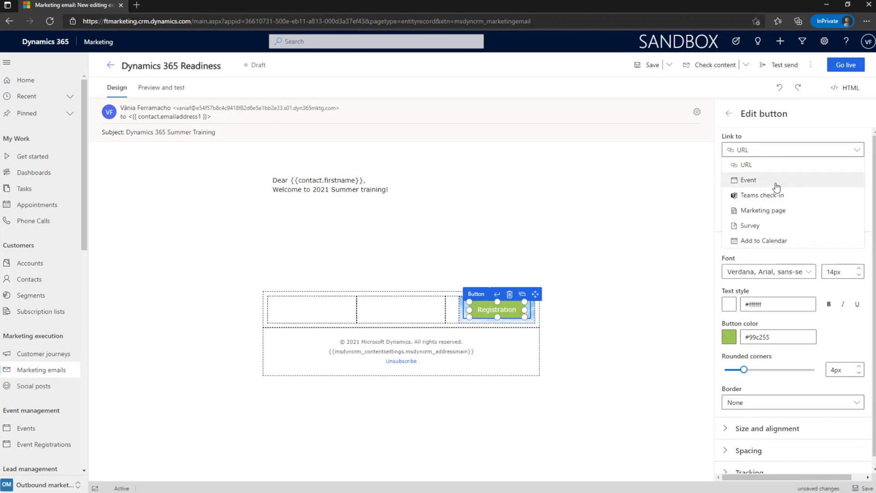
{"action": "left_click", "coordinate": [776, 182]}
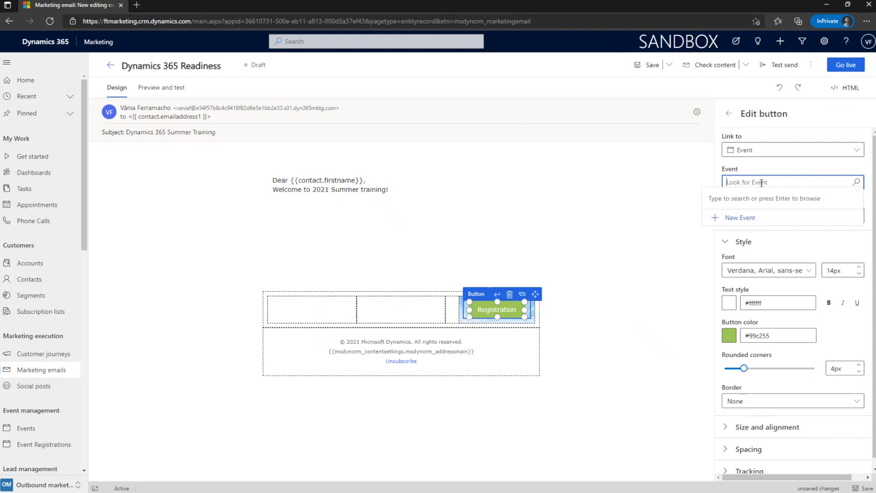
{"action": "left_click", "coordinate": [857, 183]}
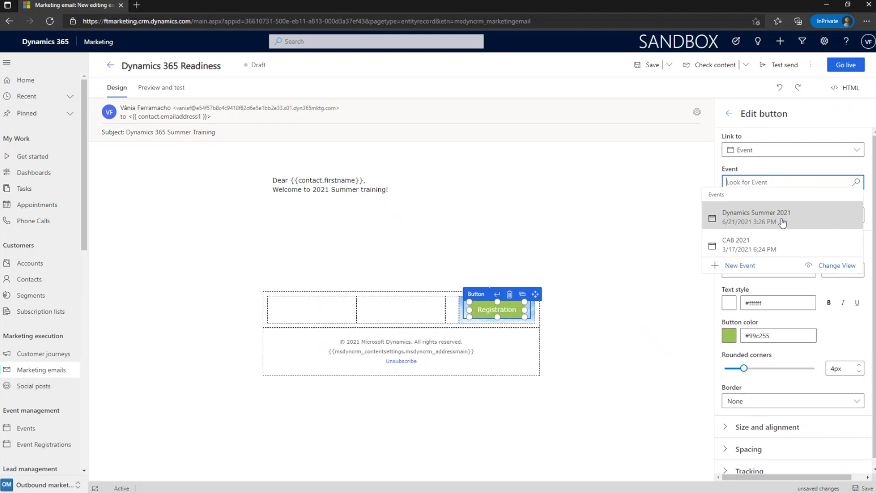
{"action": "left_click", "coordinate": [783, 223]}
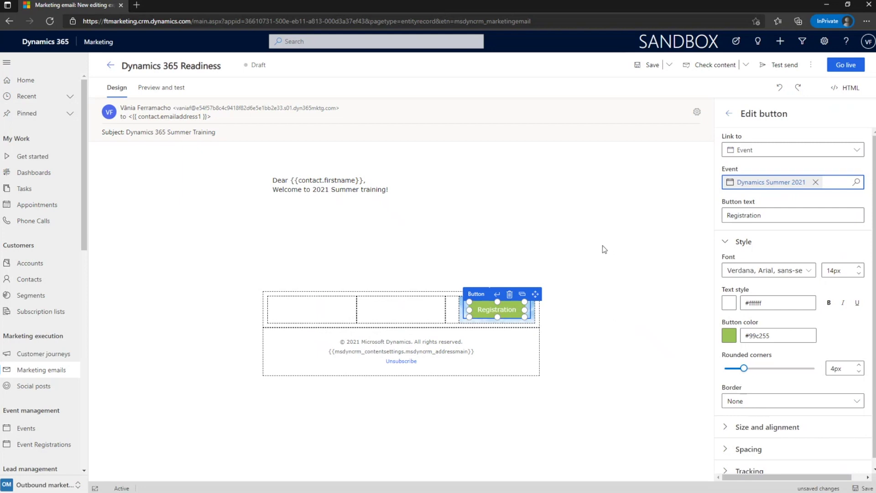
Add a video block to the left column using the Dynamics 365 Training Sessions library video.
{"action": "left_click", "coordinate": [601, 304]}
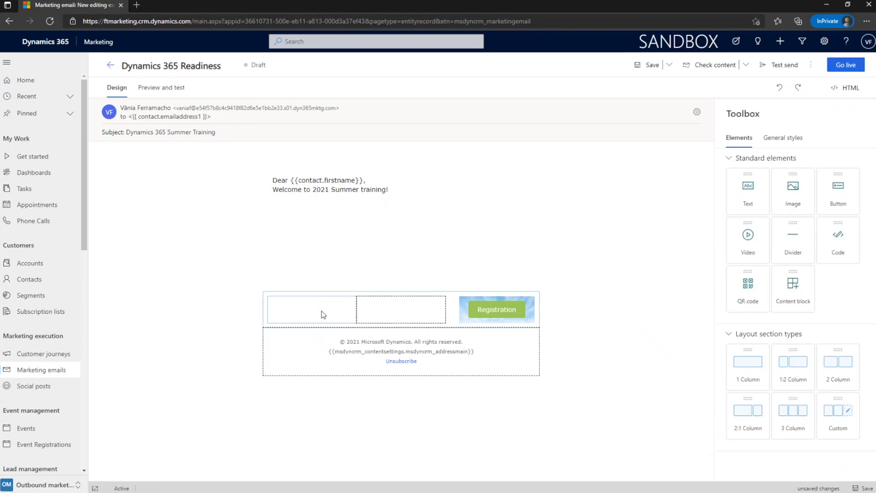
{"action": "left_click", "coordinate": [323, 314]}
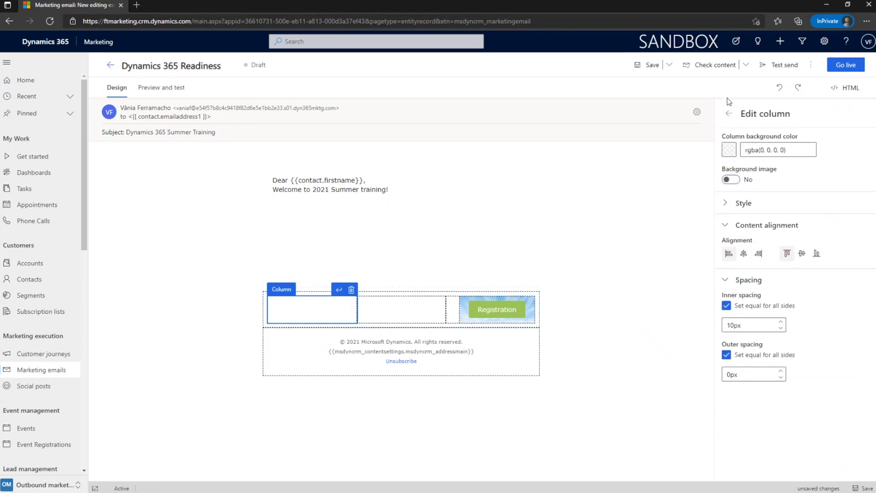
{"action": "left_click", "coordinate": [729, 113]}
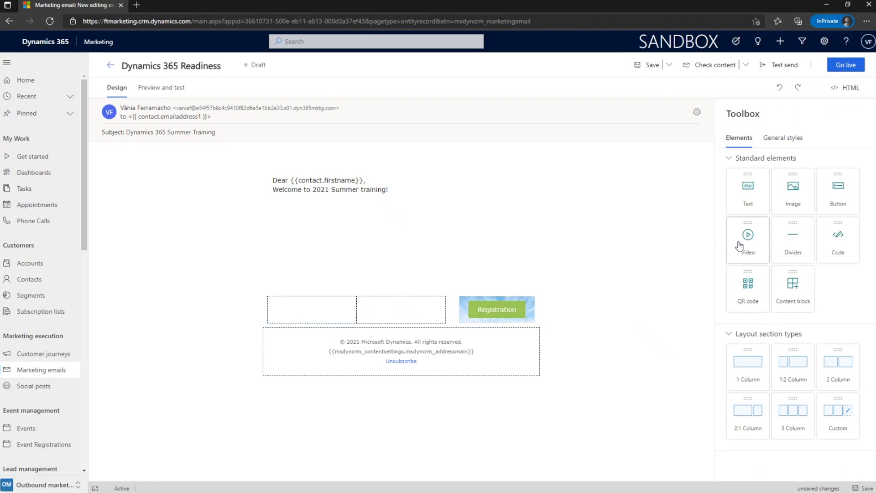
{"action": "left_click_drag", "start_coordinate": [740, 247], "coordinate": [291, 311]}
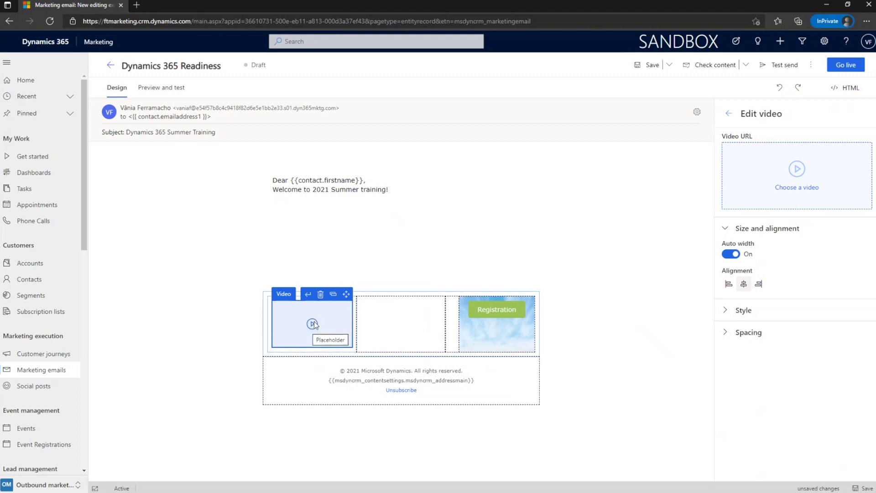
{"action": "left_click", "coordinate": [797, 170]}
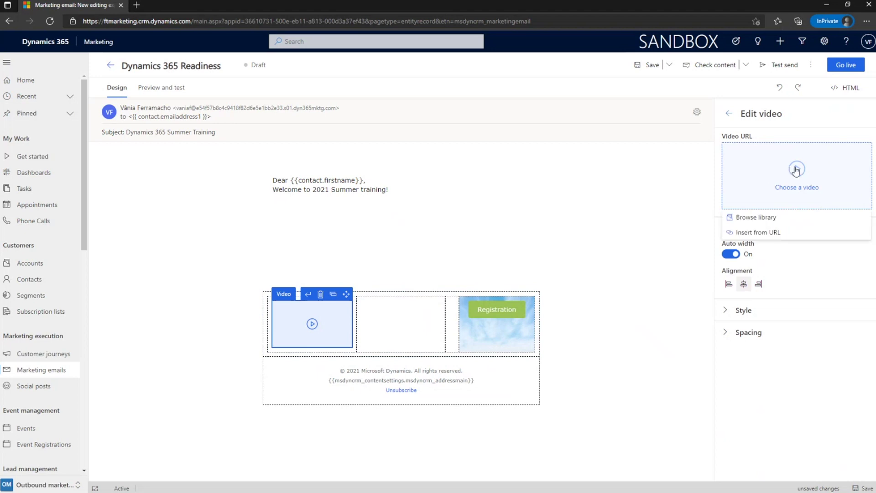
{"action": "left_click", "coordinate": [776, 219]}
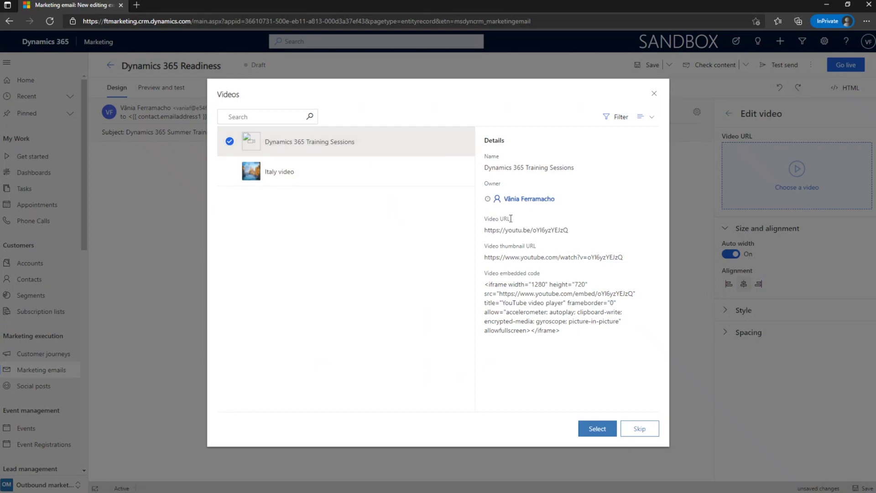
{"action": "left_click_drag", "start_coordinate": [511, 219], "coordinate": [487, 218]}
{"action": "left_click", "coordinate": [607, 434]}
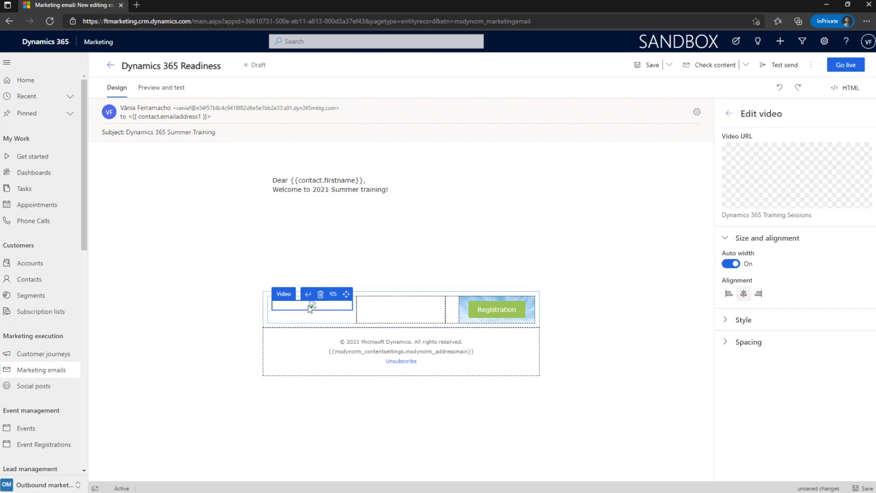
Set the video block's thumbnail to dynamics info.jpg from the library and save the email.
{"action": "mouse_move", "coordinate": [859, 190]}
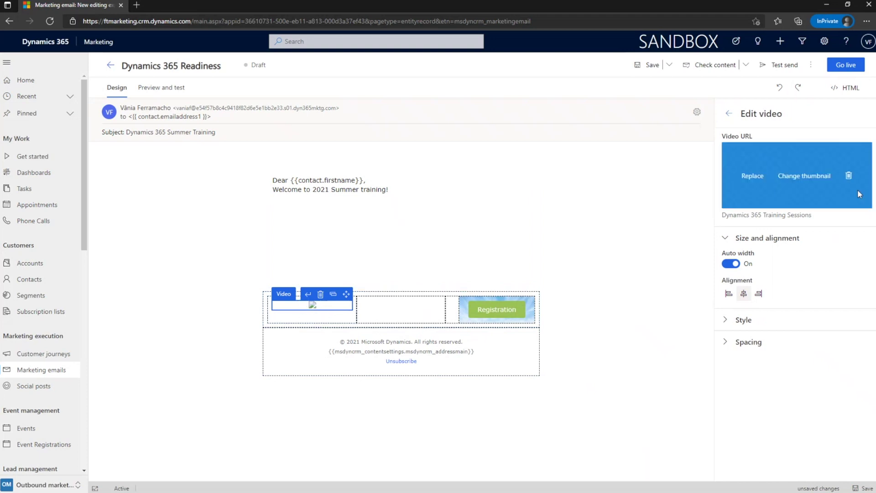
{"action": "left_click", "coordinate": [804, 181]}
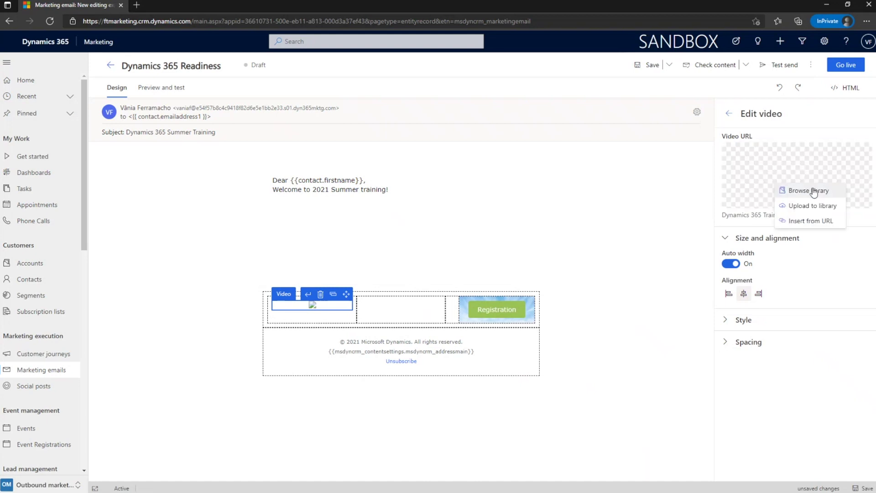
{"action": "left_click", "coordinate": [814, 192]}
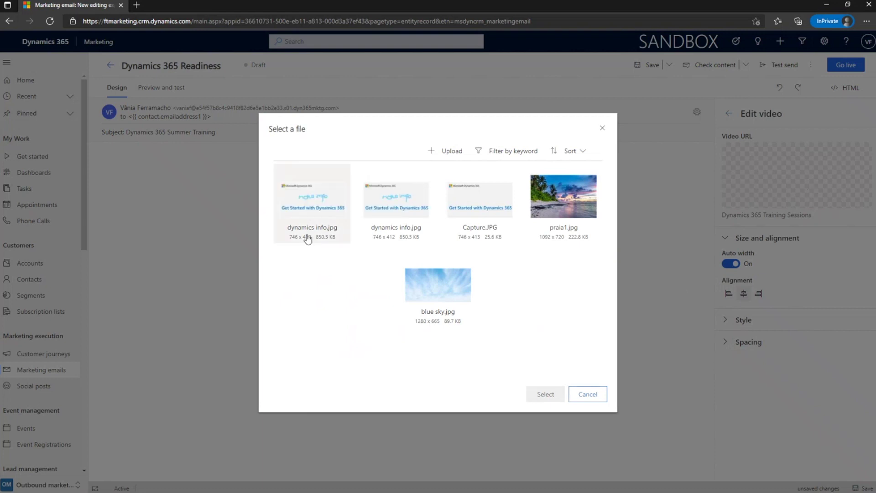
{"action": "left_click", "coordinate": [332, 197]}
{"action": "left_click", "coordinate": [545, 396]}
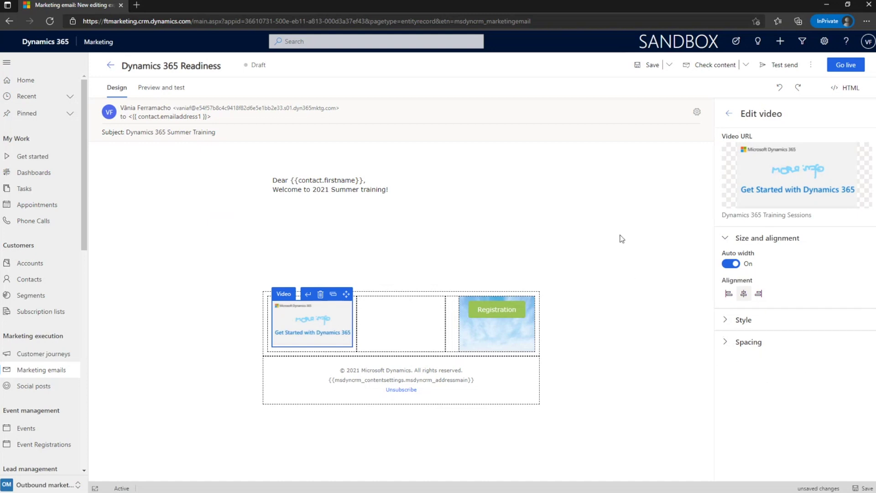
{"action": "left_click", "coordinate": [645, 66]}
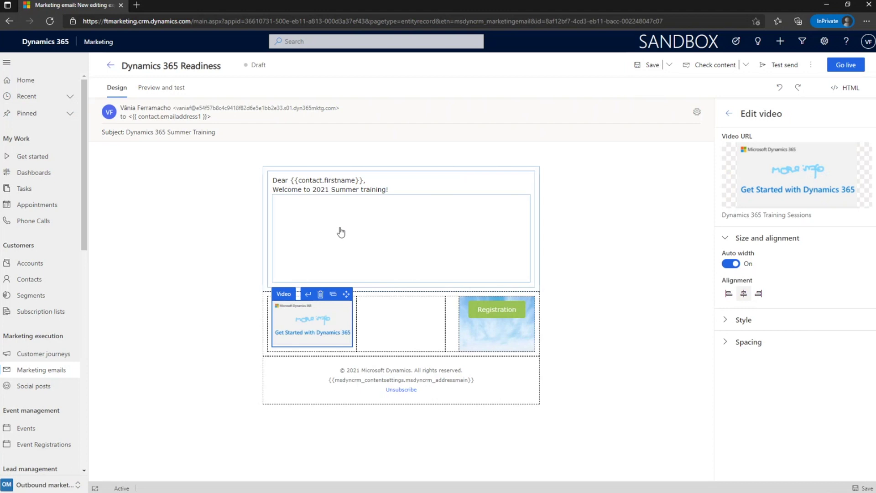
Select and deselect the blank image block, then reload the designer so the Get Started with Dynamics 365 image renders.
{"action": "left_click", "coordinate": [341, 233]}
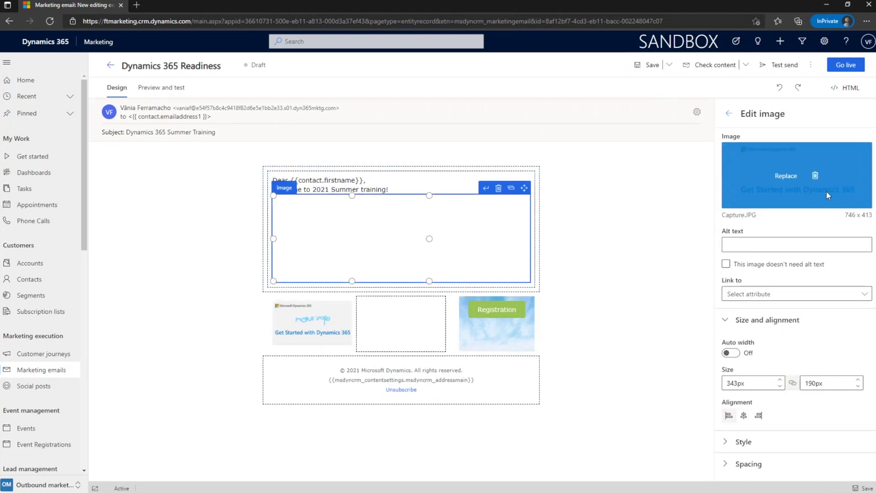
{"action": "left_click", "coordinate": [647, 286]}
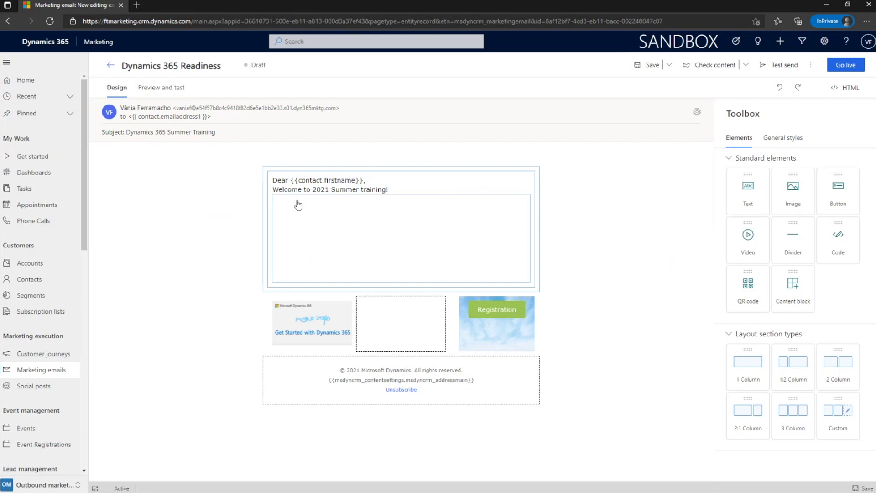
{"action": "left_click", "coordinate": [50, 22]}
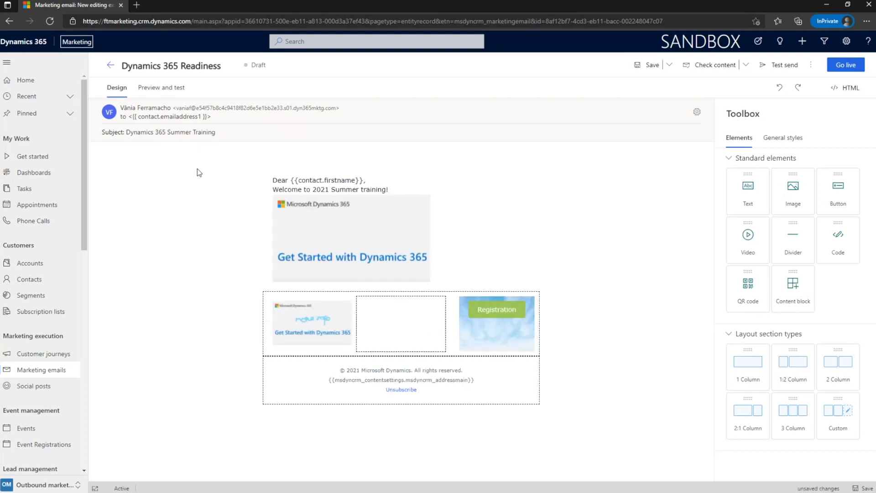
{"action": "left_click", "coordinate": [667, 387]}
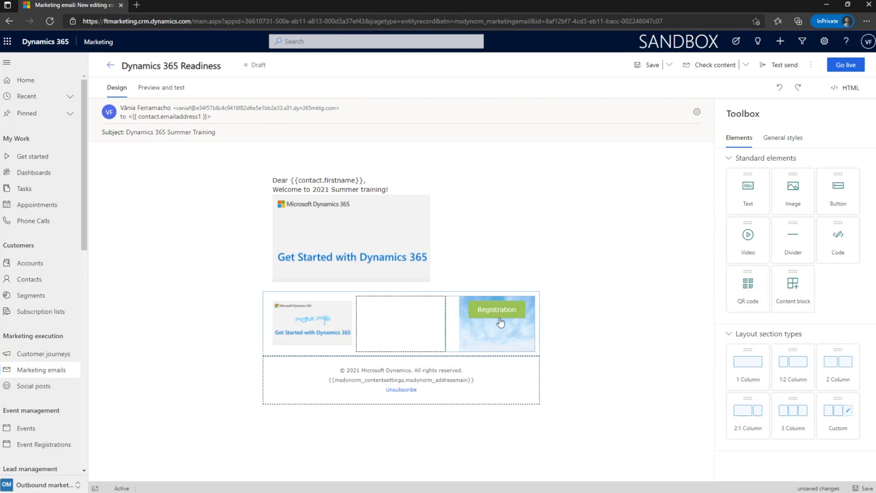
Generate an iPhone 11 Pro email-client preview, accepting the preview credit charge.
{"action": "left_click", "coordinate": [155, 93]}
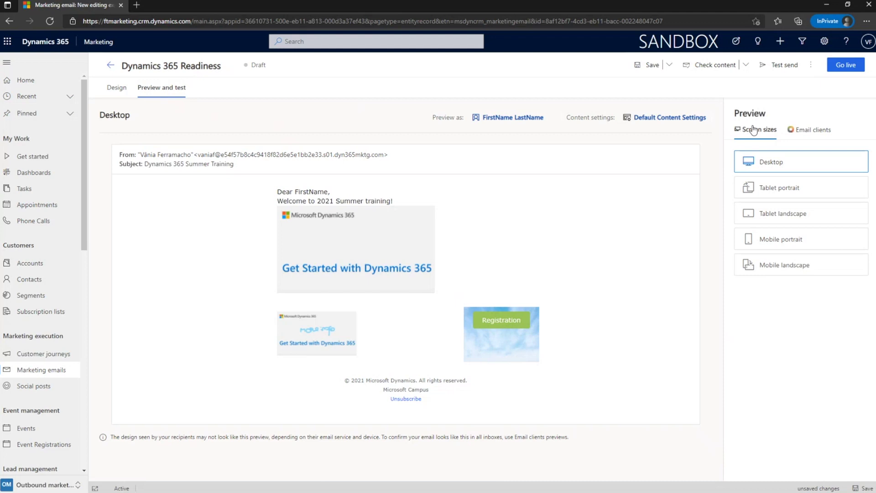
{"action": "left_click", "coordinate": [811, 132]}
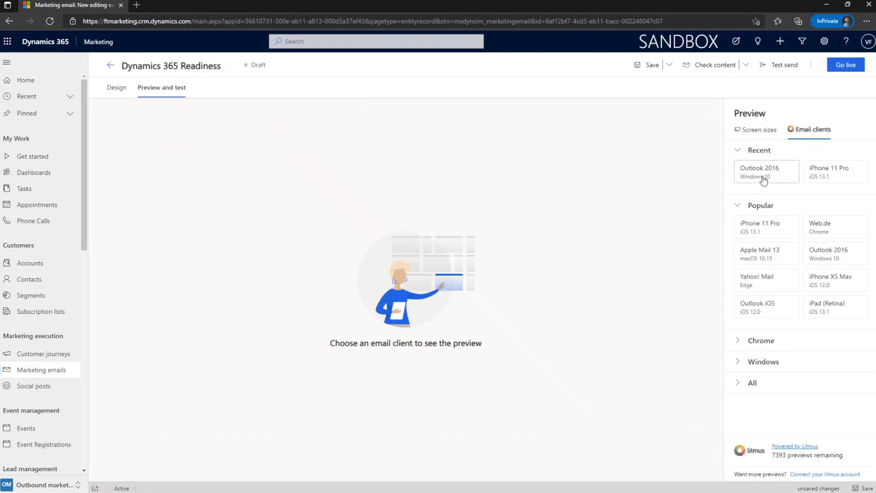
{"action": "left_click", "coordinate": [813, 177]}
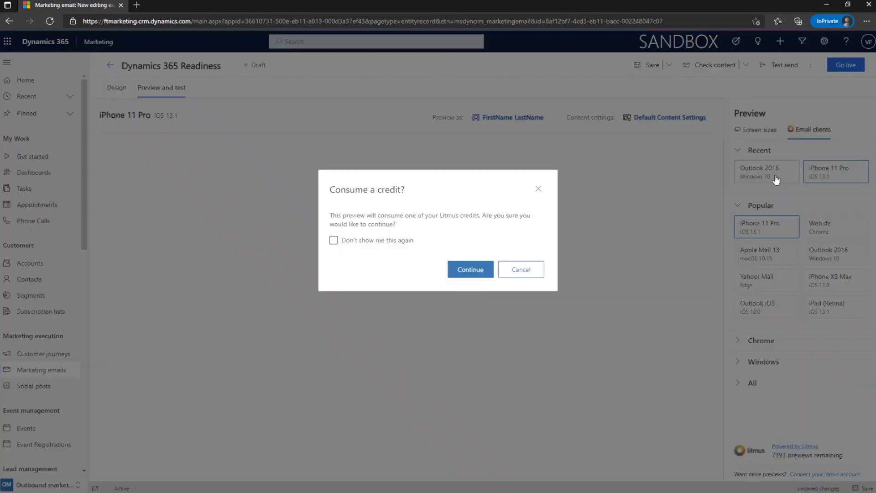
{"action": "left_click", "coordinate": [455, 273]}
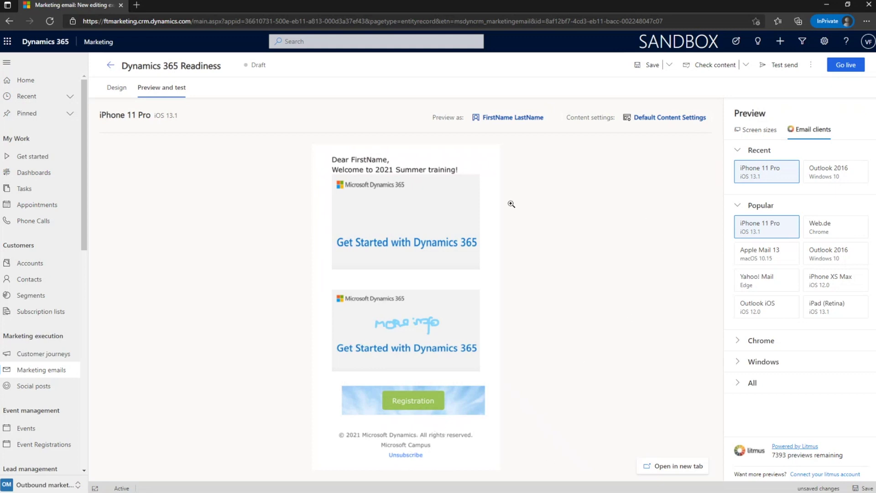
Generate an Outlook 2016 preview for another credit, expanding the Chrome and Windows client groups.
{"action": "left_click", "coordinate": [829, 173]}
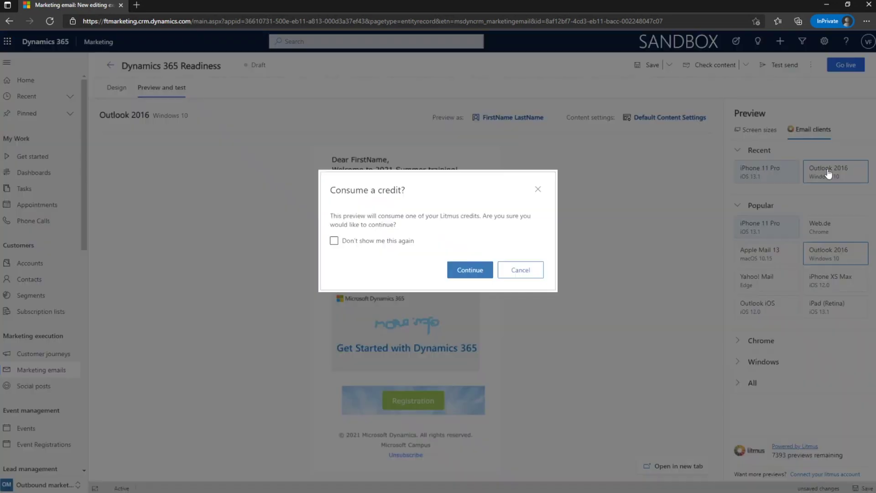
{"action": "left_click", "coordinate": [462, 272]}
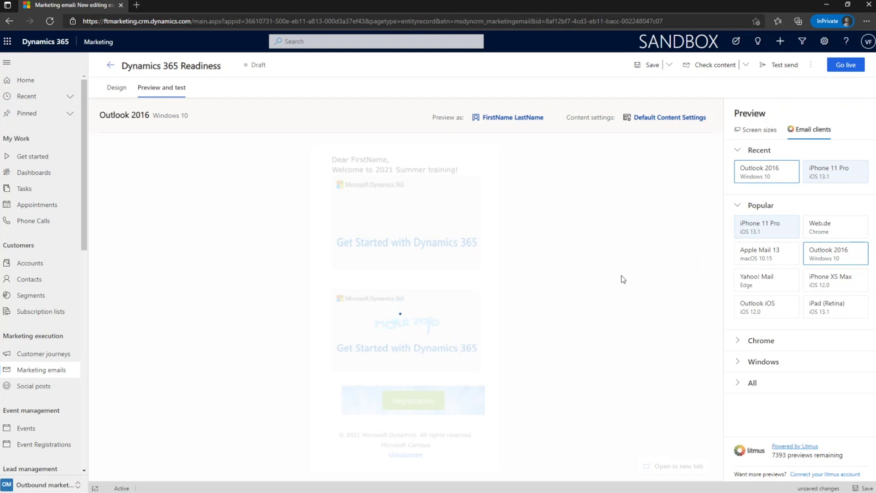
{"action": "left_click", "coordinate": [736, 342]}
{"action": "scroll", "coordinate": [739, 345], "scroll_direction": "down", "scroll_amount": 2}
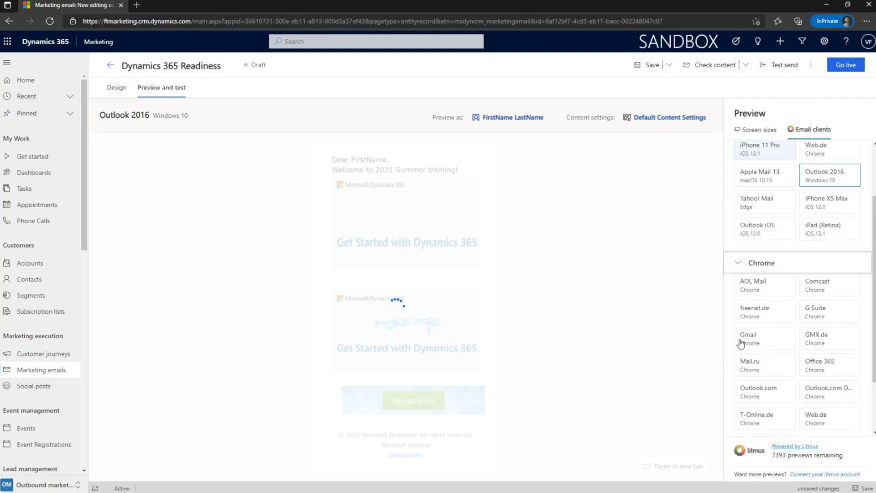
{"action": "scroll", "coordinate": [740, 344], "scroll_direction": "down", "scroll_amount": 2}
{"action": "left_click", "coordinate": [736, 405]}
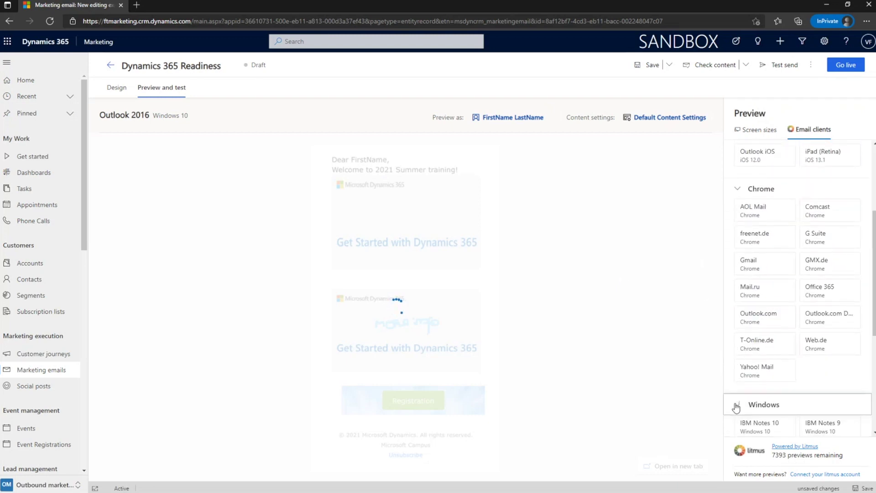
{"action": "scroll", "coordinate": [774, 409], "scroll_direction": "down", "scroll_amount": 5}
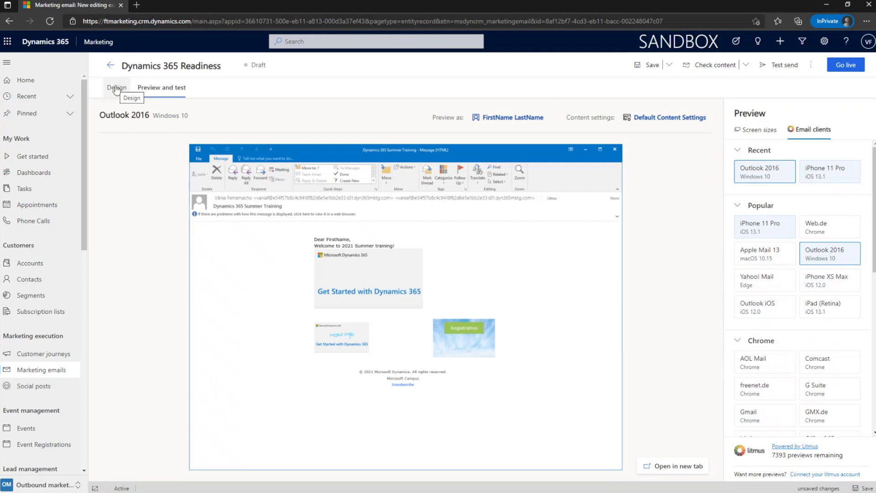
Switch back to the Screen sizes preview and run Check content on the email.
{"action": "left_click", "coordinate": [760, 131]}
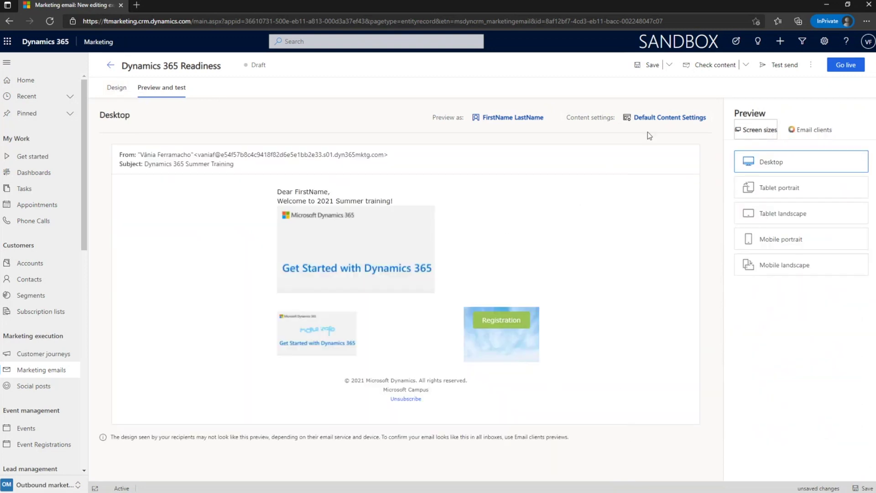
{"action": "left_click", "coordinate": [713, 70]}
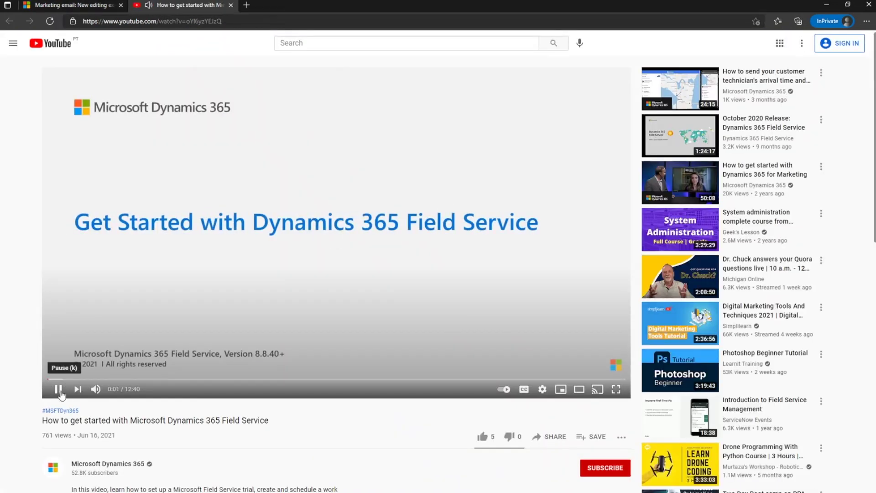
Pause the Dynamics 365 Field Service YouTube video and bring up the Registration button's link options in the preview.
{"action": "left_click", "coordinate": [60, 392]}
{"action": "left_click", "coordinate": [73, 5]}
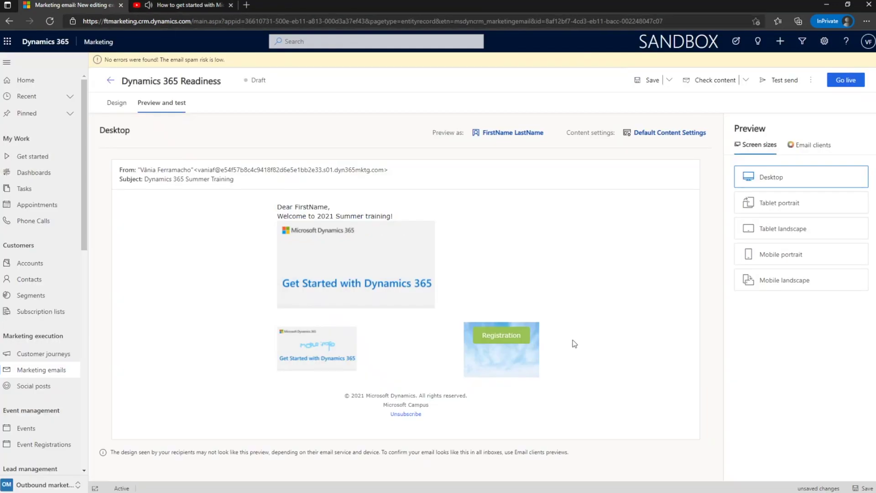
{"action": "right_click", "coordinate": [495, 336]}
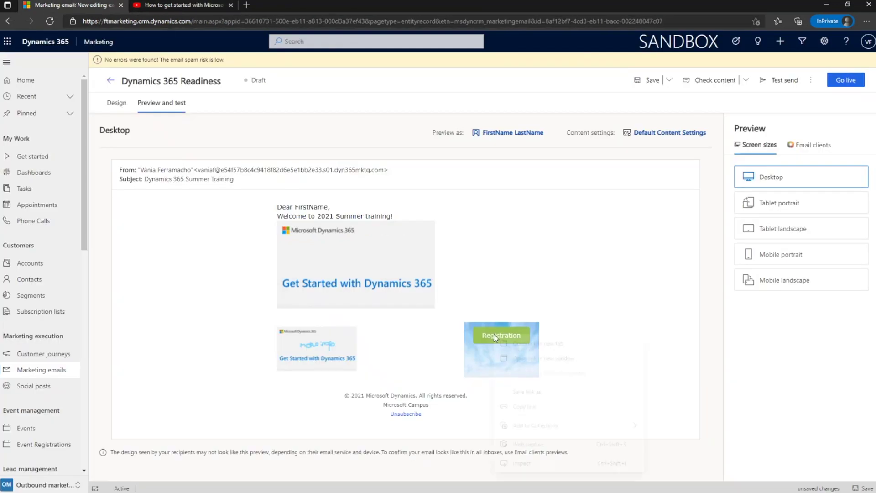
Open the Registration link in a new tab to view the DYNAMICS SUMMER 2021 event page.
{"action": "left_click", "coordinate": [540, 348]}
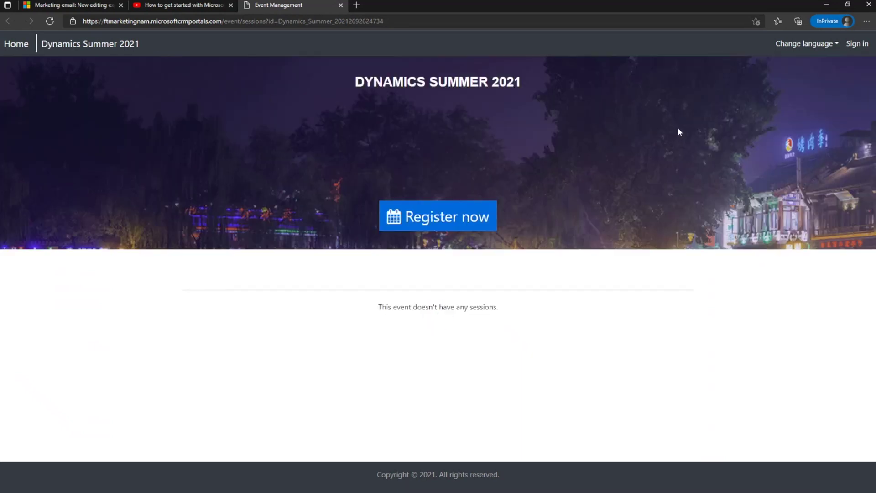
Return to the Dynamics 365 Readiness email and start Go live.
{"action": "left_click", "coordinate": [65, 5]}
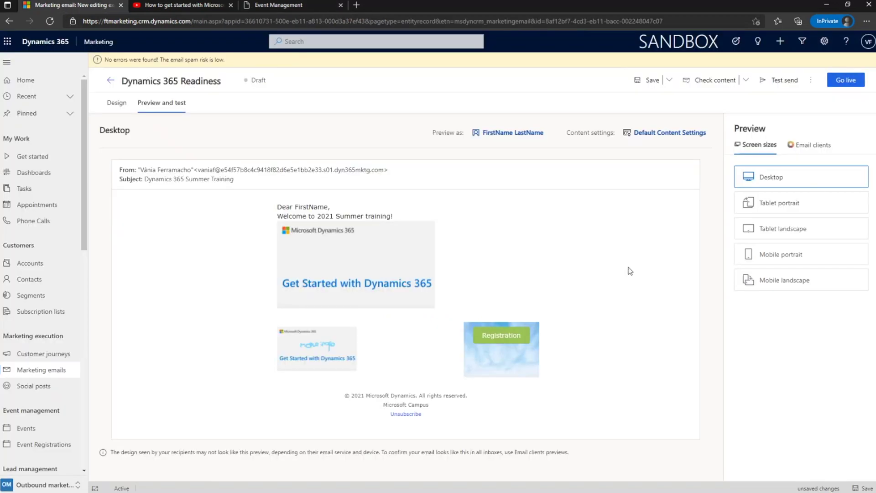
{"action": "left_click", "coordinate": [846, 81]}
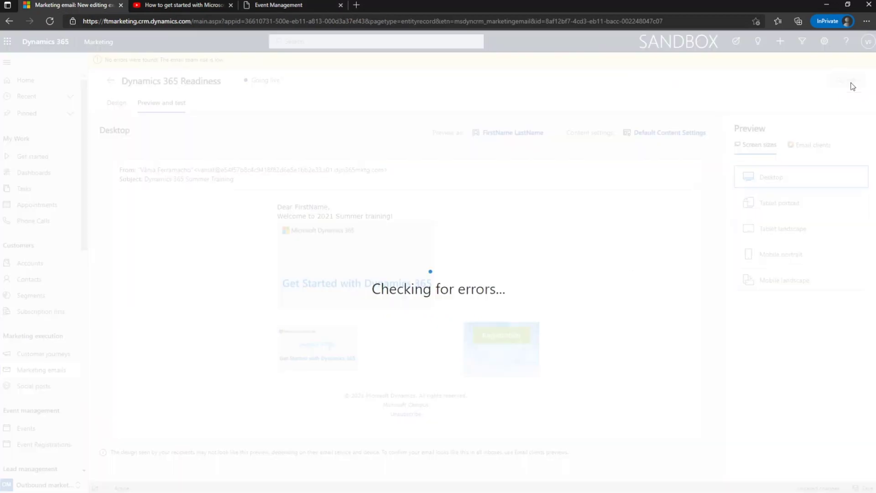